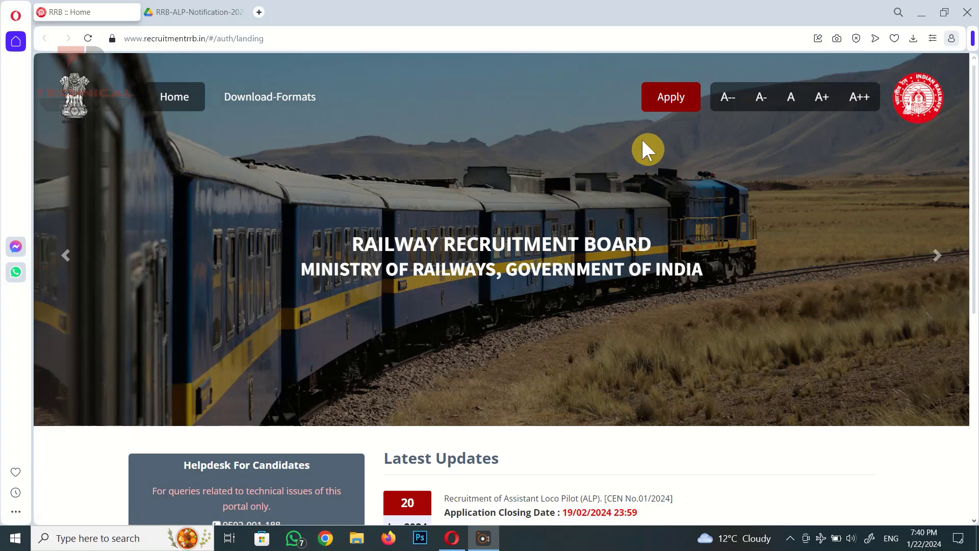
Start creating a new applicant account and view the application instructions in Hindi, returning them to English.
{"action": "left_click", "coordinate": [670, 102]}
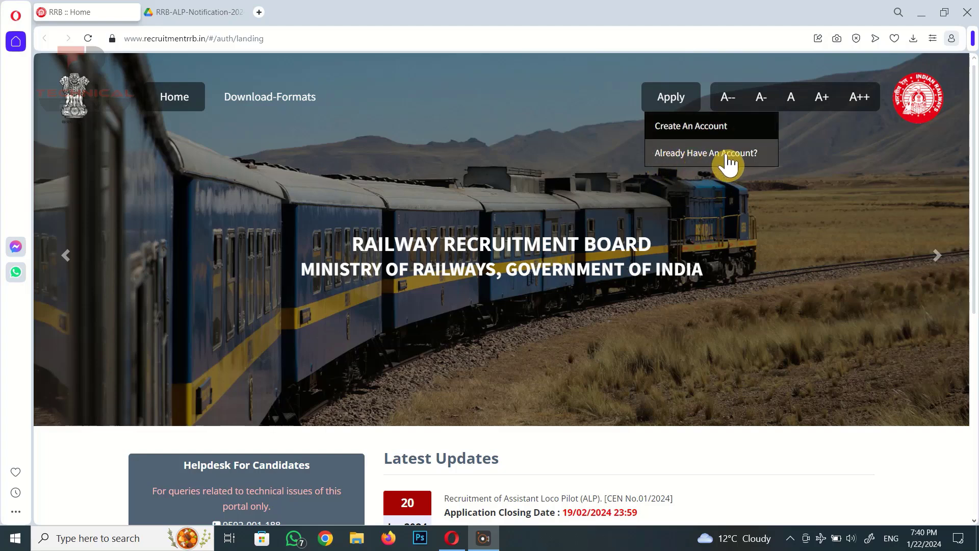
{"action": "left_click", "coordinate": [740, 134]}
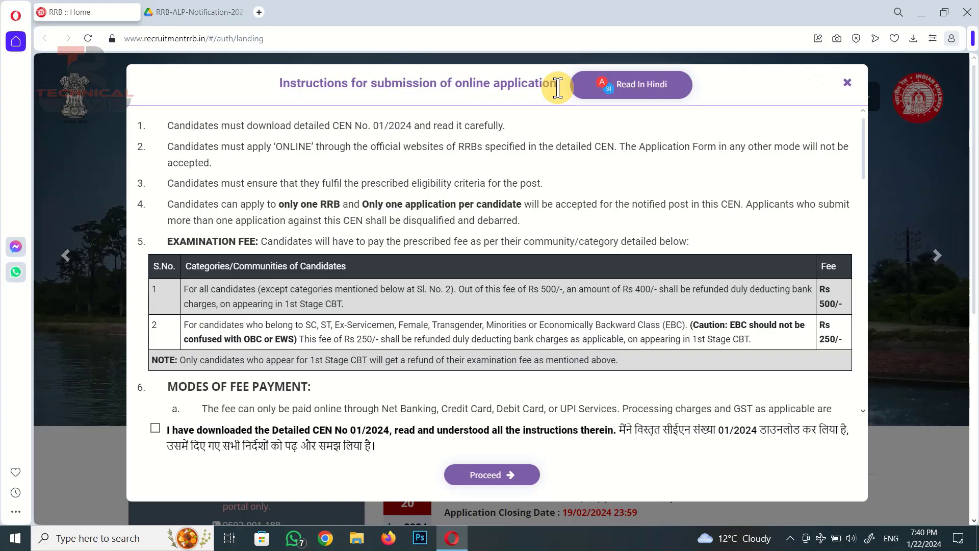
{"action": "left_click", "coordinate": [639, 94]}
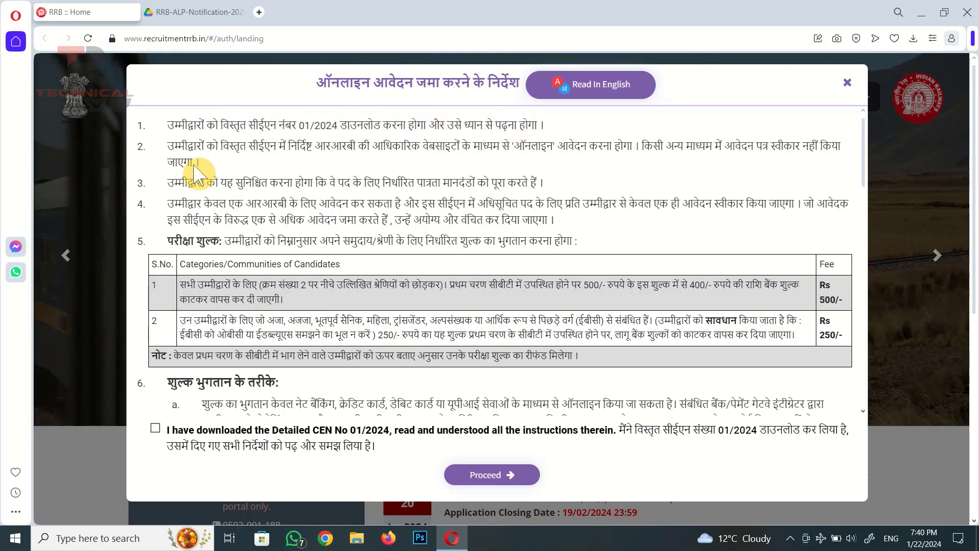
{"action": "left_click", "coordinate": [591, 84]}
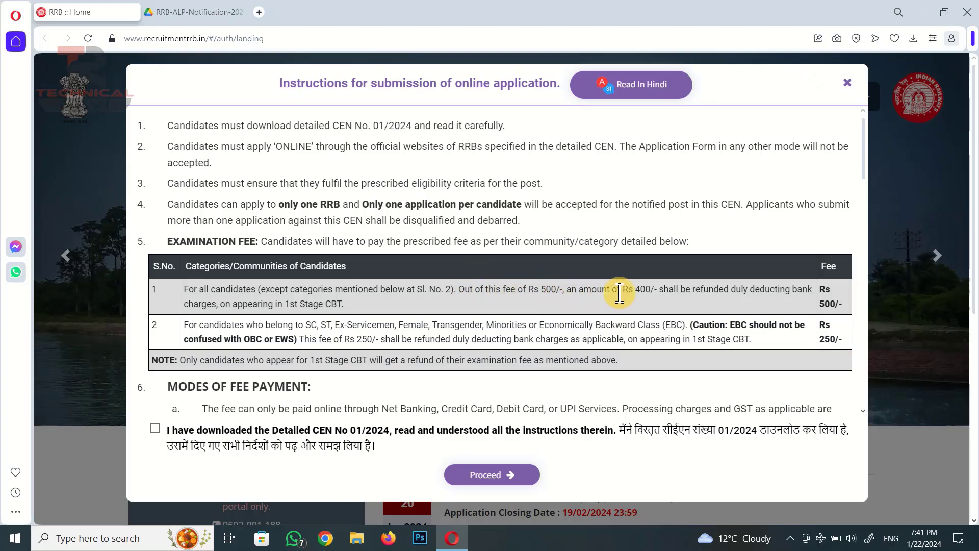
Review the examination fee refund amounts, accept the declaration for CEN No 01/2024 and proceed to the registration form.
{"action": "left_click_drag", "start_coordinate": [608, 284], "coordinate": [645, 284]}
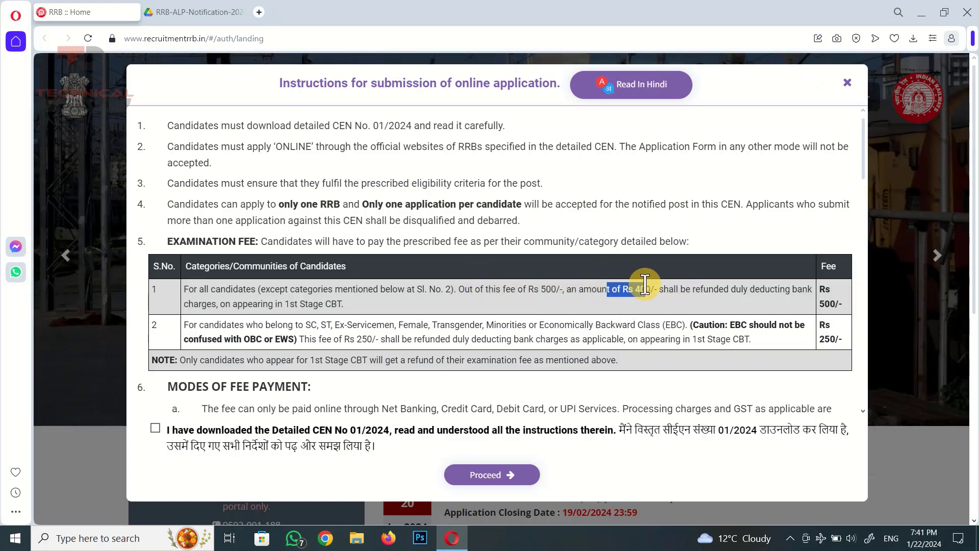
{"action": "left_click", "coordinate": [563, 313]}
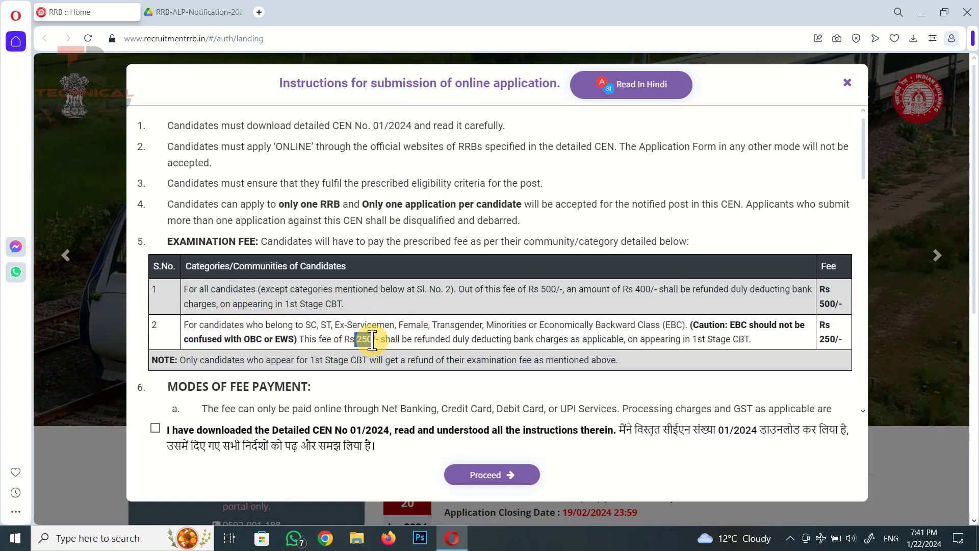
{"action": "left_click_drag", "start_coordinate": [372, 340], "coordinate": [374, 339]}
{"action": "left_click", "coordinate": [434, 340]}
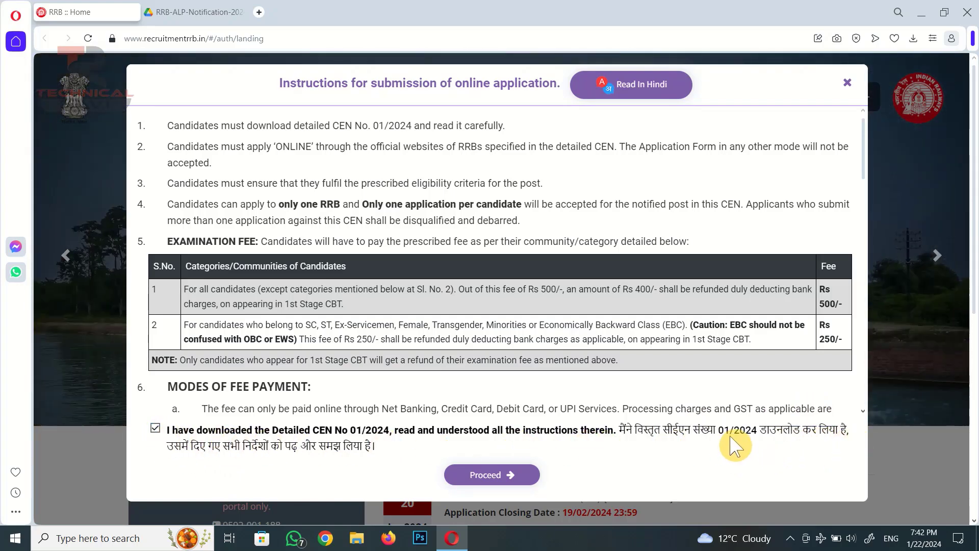
{"action": "left_click", "coordinate": [504, 476]}
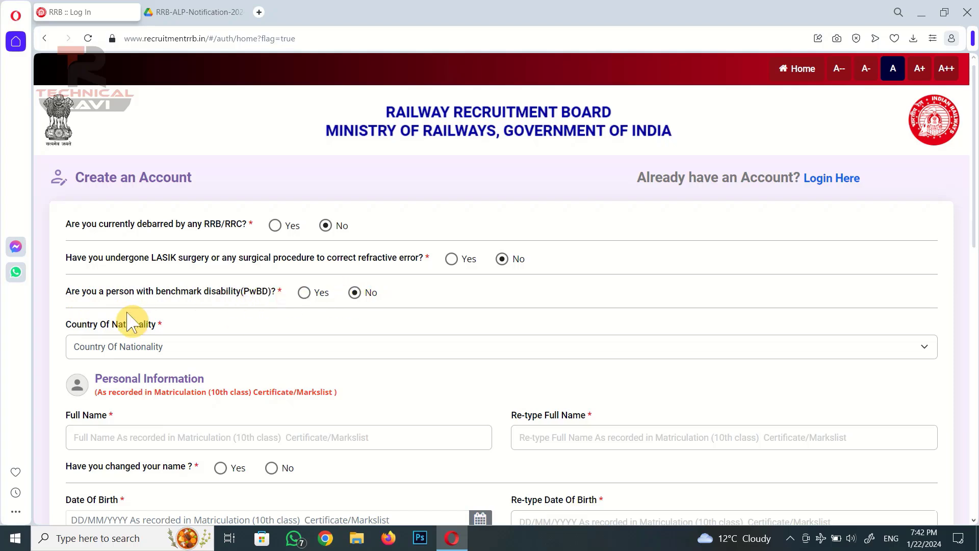
Set the applicant's country of nationality to India.
{"action": "left_click", "coordinate": [171, 353]}
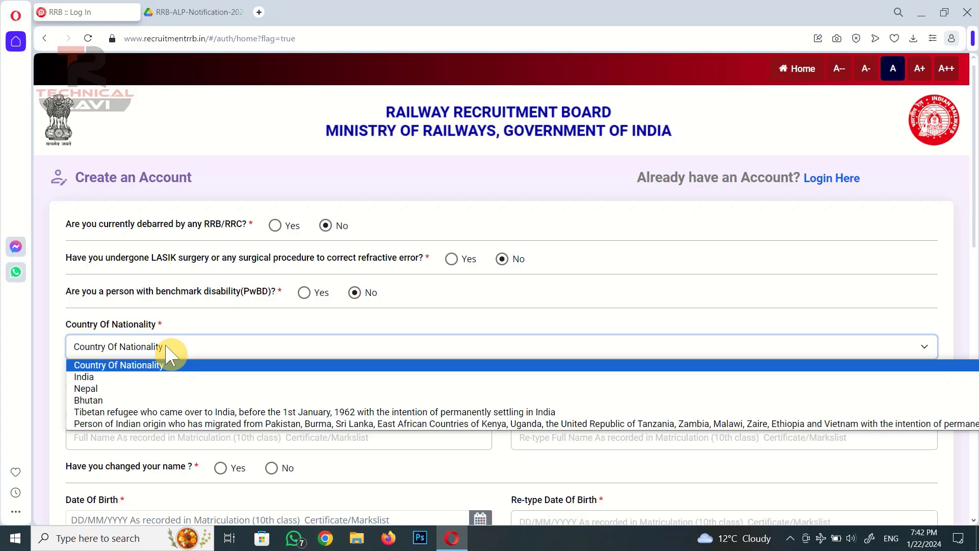
{"action": "left_click", "coordinate": [145, 384]}
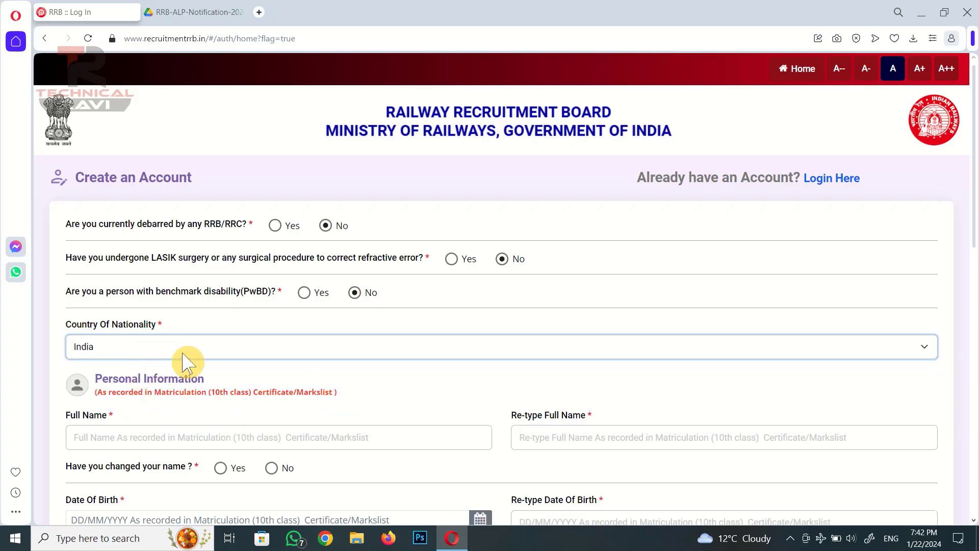
{"action": "scroll", "coordinate": [187, 363], "scroll_direction": "down", "scroll_amount": 5}
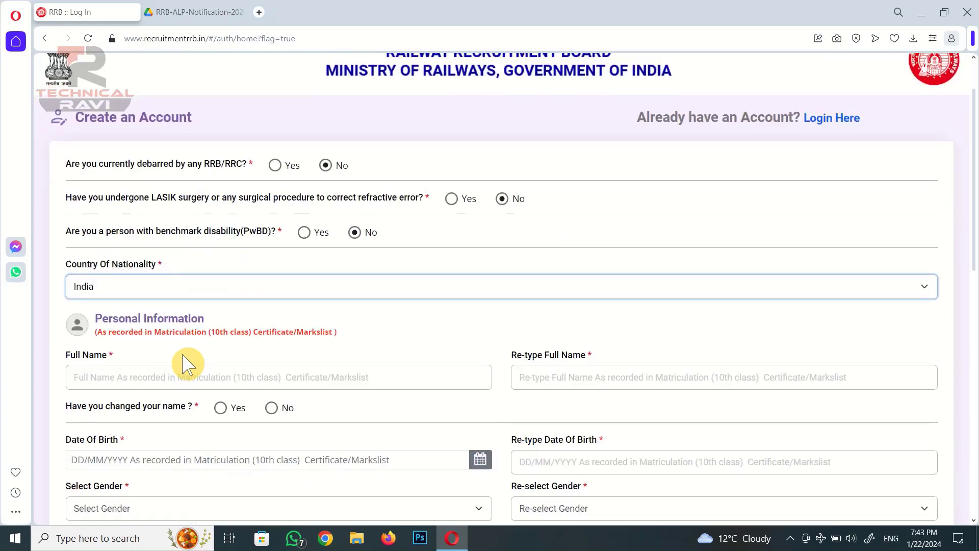
{"action": "scroll", "coordinate": [184, 357], "scroll_direction": "down", "scroll_amount": 1}
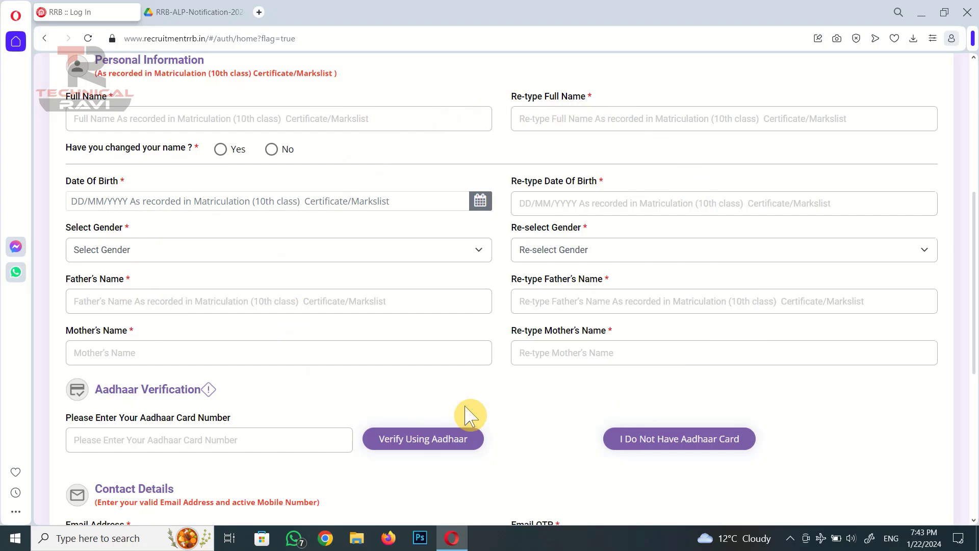
Enter the applicant's full name in both name fields and answer No to having changed the name.
{"action": "left_click", "coordinate": [271, 149]}
{"action": "left_click", "coordinate": [314, 122]}
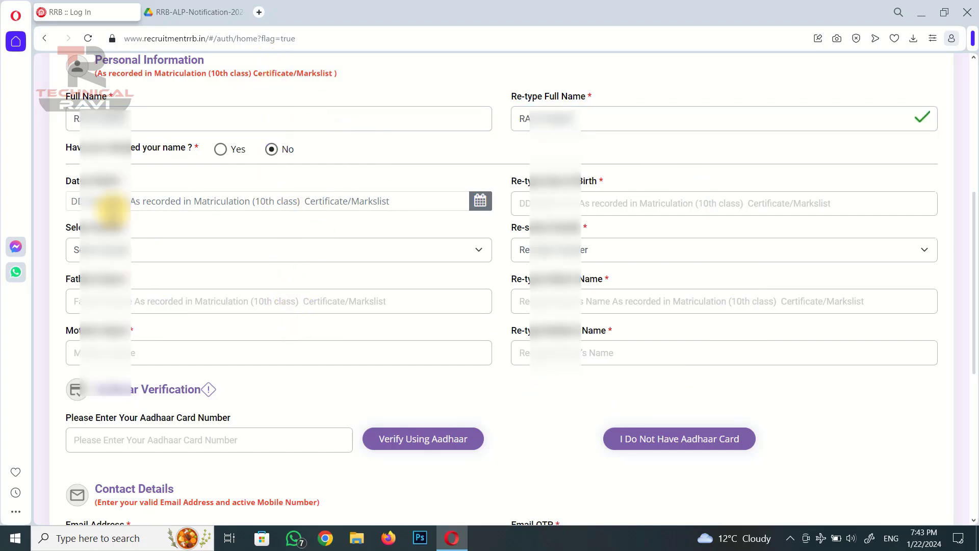
Choose the applicant's date of birth in the calendar and re-enter it in the confirmation field.
{"action": "left_click", "coordinate": [111, 205]}
{"action": "left_click", "coordinate": [167, 64]}
{"action": "left_click", "coordinate": [93, 98]}
{"action": "left_click", "coordinate": [141, 65]}
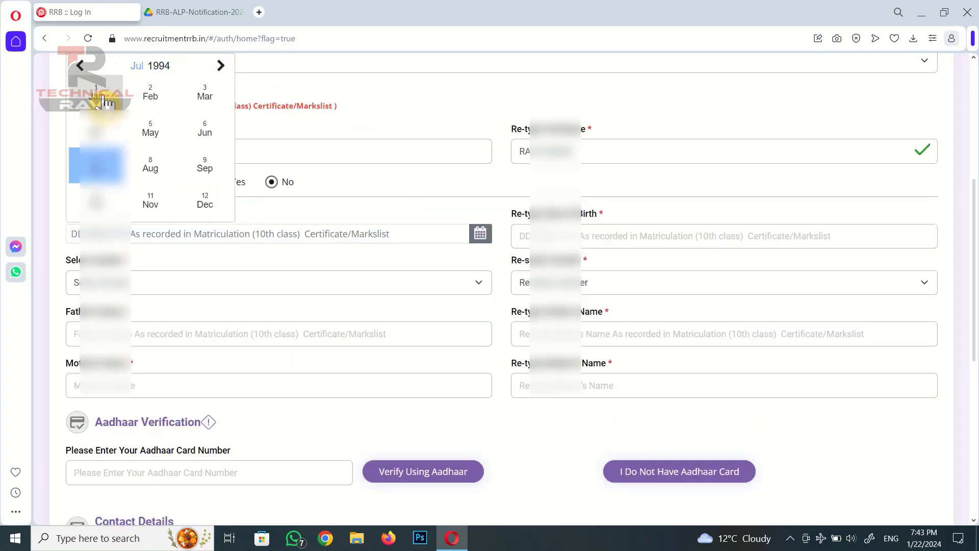
{"action": "left_click", "coordinate": [144, 108]}
{"action": "left_click", "coordinate": [173, 123]}
{"action": "left_click", "coordinate": [546, 234]}
{"action": "type", "text": "11"}
Set the gender to Male in both the selection and the re-selection field.
{"action": "left_click", "coordinate": [194, 282]}
{"action": "left_click", "coordinate": [194, 315]}
{"action": "key", "text": "Tab"}
{"action": "key", "text": "m"}
Enter the father's name and the mother's name, each with its re-typed confirmation.
{"action": "left_click", "coordinate": [194, 334]}
{"action": "type", "text": "RAAR"}
{"action": "key", "text": "Tab"}
{"action": "type", "text": "RAAR"}
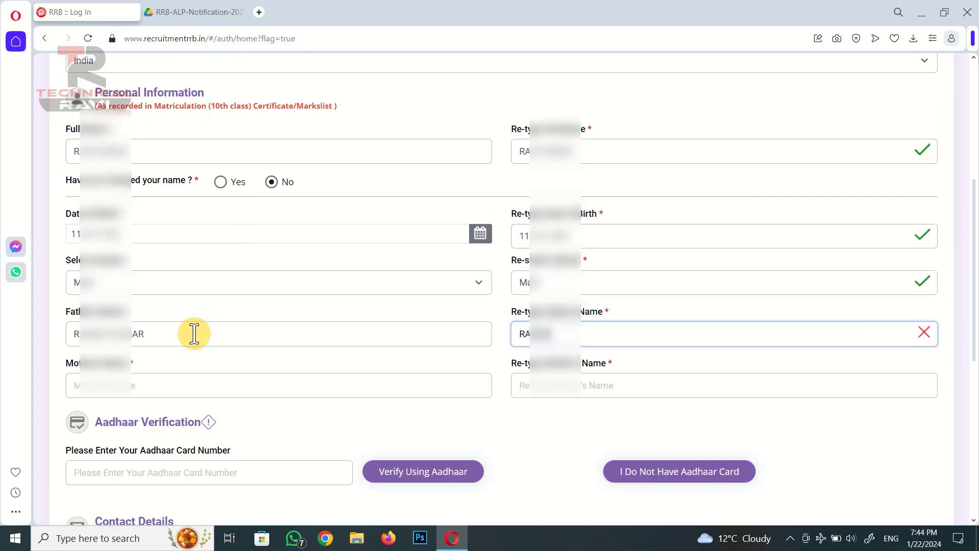
{"action": "key", "text": "Tab"}
Enter the Aadhaar card number and verify it, marking its details as same as the matriculation certificate and giving the authentication consent.
{"action": "scroll", "coordinate": [262, 416], "scroll_direction": "down", "scroll_amount": 6}
{"action": "scroll", "coordinate": [262, 415], "scroll_direction": "up", "scroll_amount": 1}
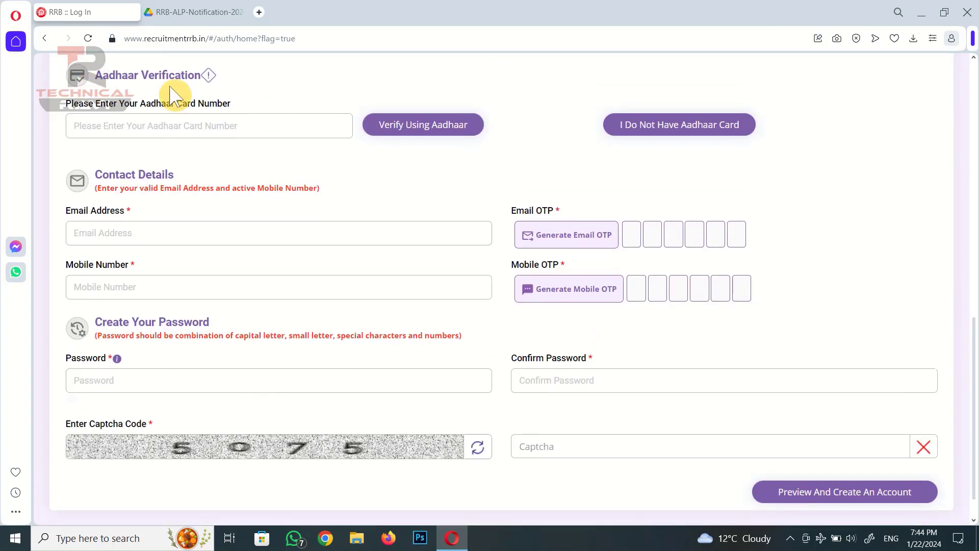
{"action": "scroll", "coordinate": [237, 505], "scroll_direction": "up", "scroll_amount": 6}
{"action": "scroll", "coordinate": [266, 416], "scroll_direction": "down", "scroll_amount": 7}
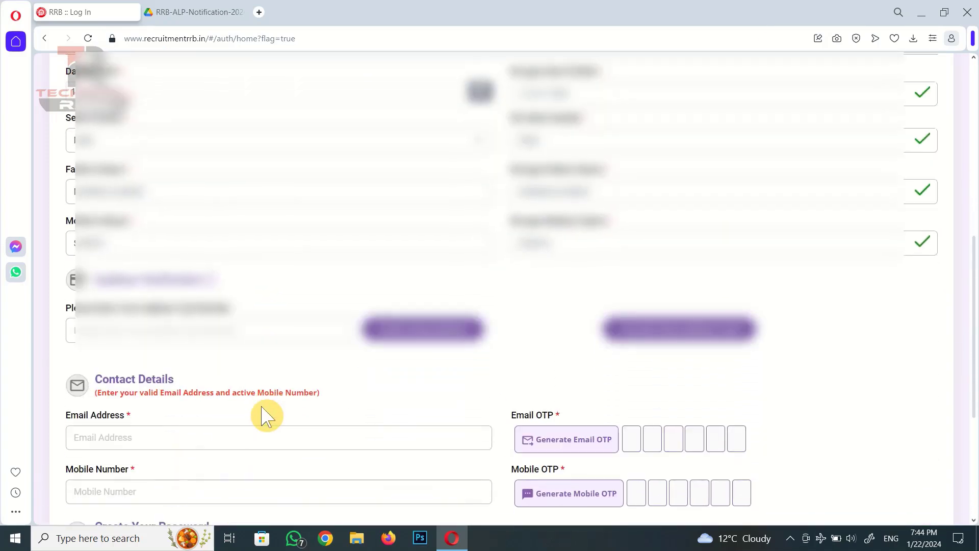
{"action": "scroll", "coordinate": [262, 411], "scroll_direction": "down", "scroll_amount": 1}
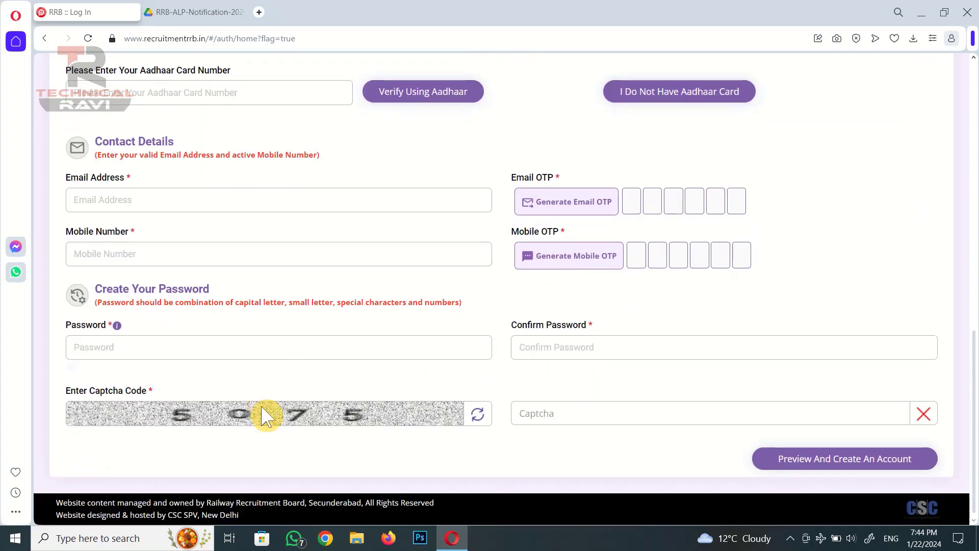
{"action": "scroll", "coordinate": [265, 412], "scroll_direction": "up", "scroll_amount": 1}
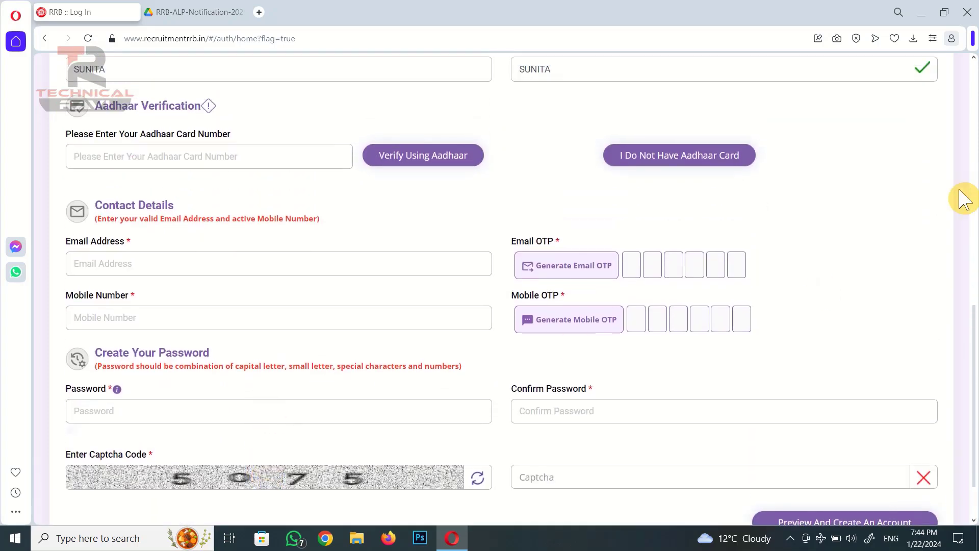
{"action": "scroll", "coordinate": [974, 347], "scroll_direction": "down", "scroll_amount": 1}
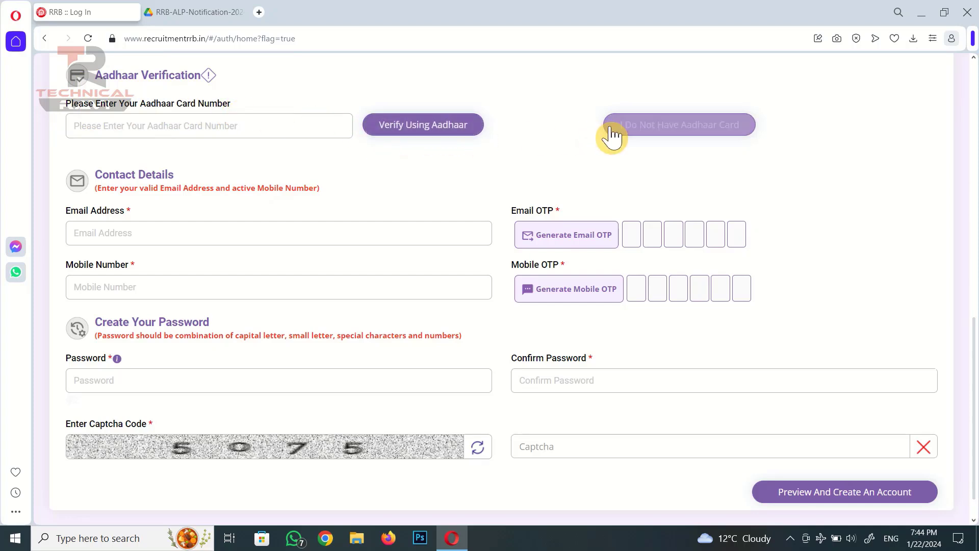
{"action": "left_click", "coordinate": [93, 124]}
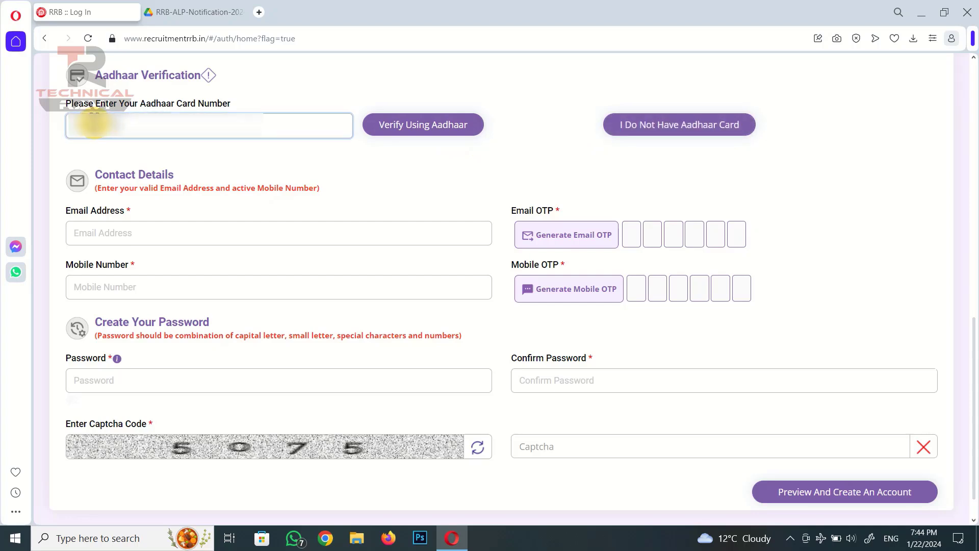
{"action": "left_click", "coordinate": [411, 125]}
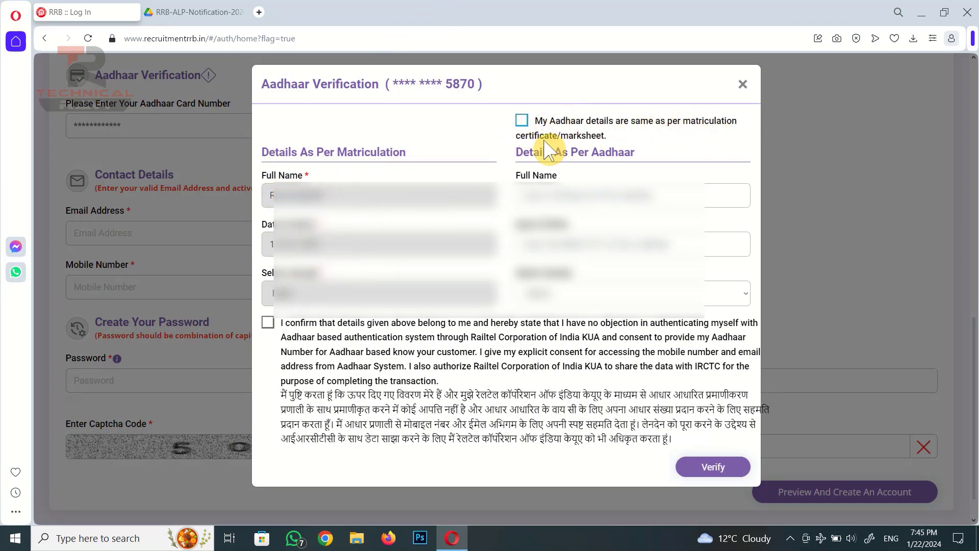
{"action": "left_click", "coordinate": [522, 122]}
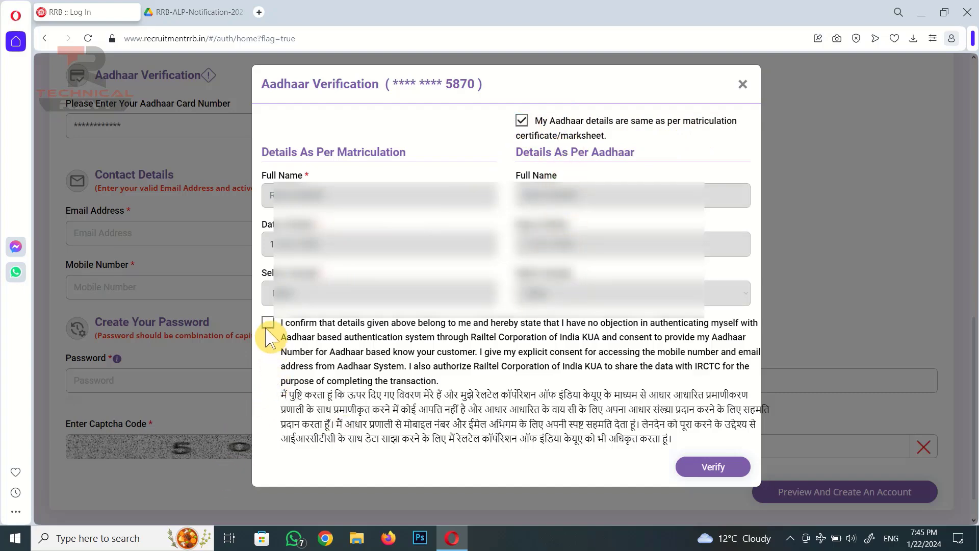
{"action": "left_click", "coordinate": [725, 473]}
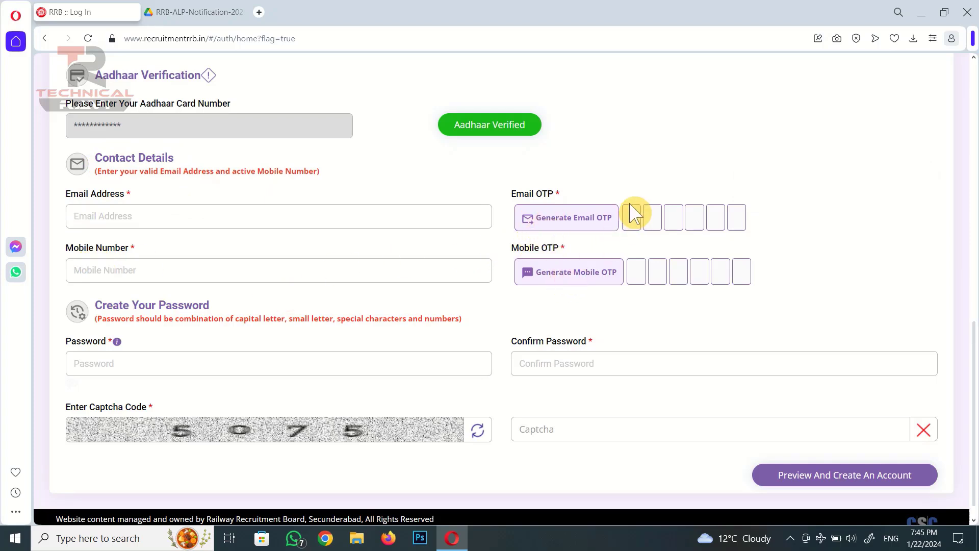
Fill in the email address and mobile number, and request and enter the one-time code for each.
{"action": "left_click", "coordinate": [253, 217]}
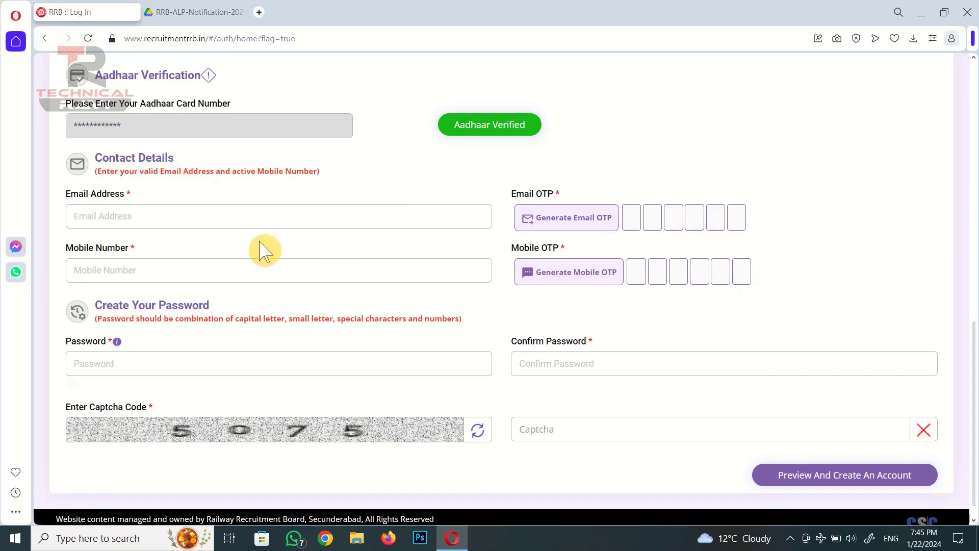
{"action": "left_click", "coordinate": [254, 216]}
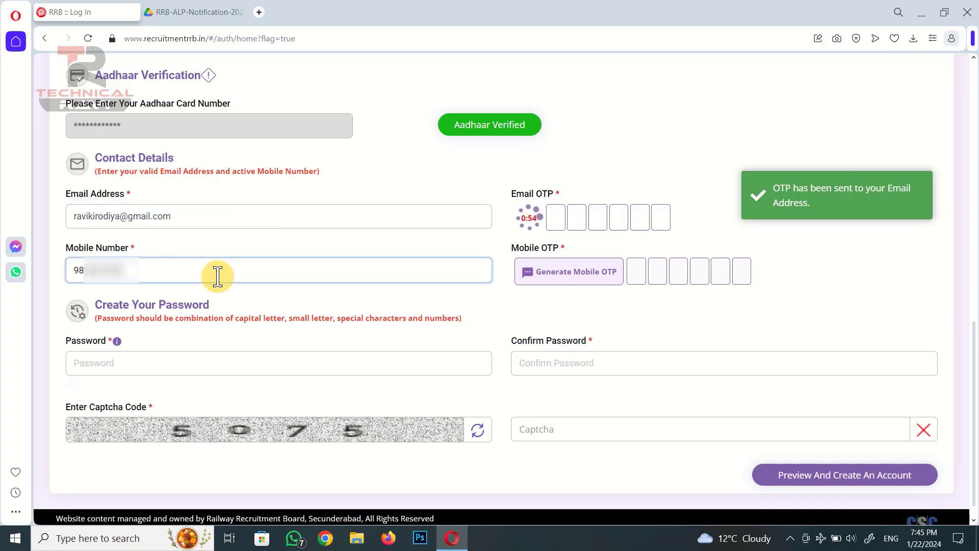
{"action": "left_click", "coordinate": [585, 273]}
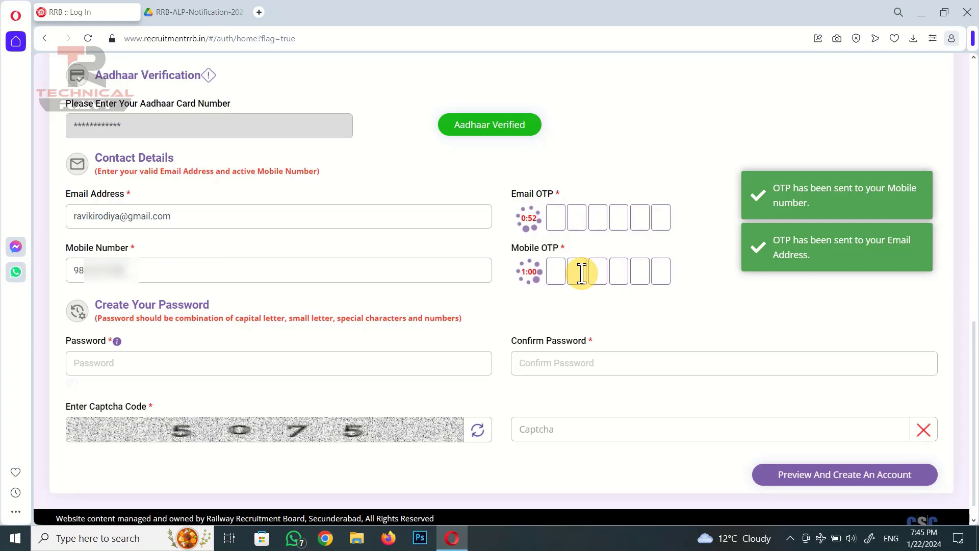
{"action": "left_click", "coordinate": [554, 273]}
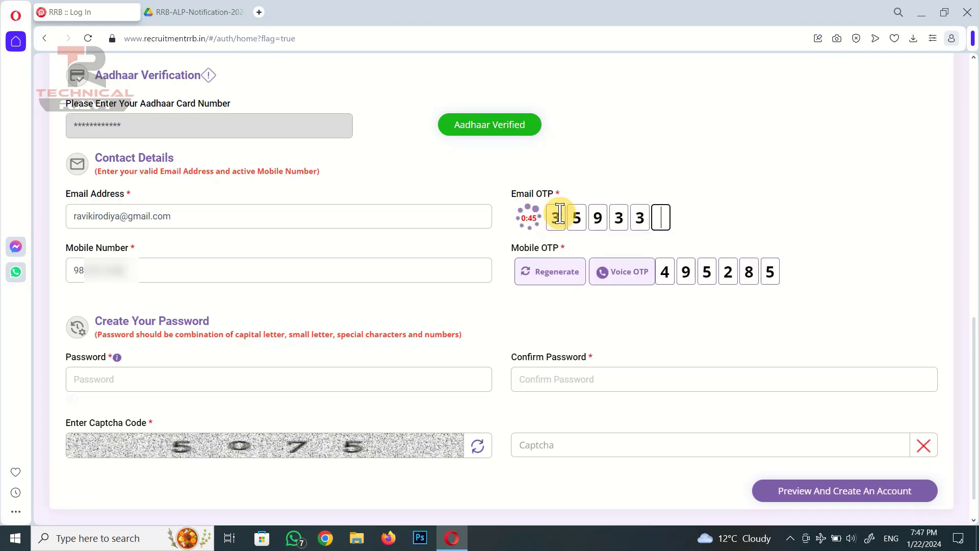
{"action": "type", "text": "6"}
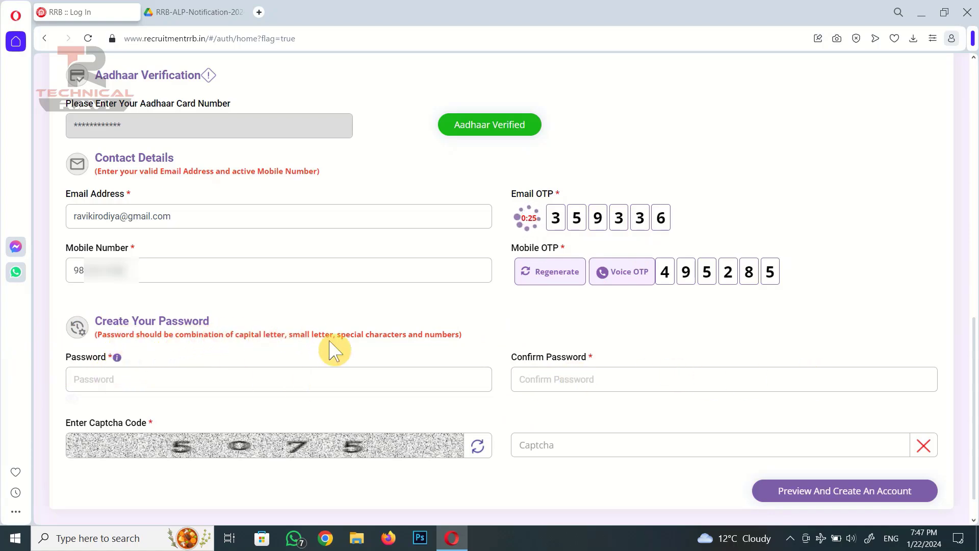
Enter the account password with its confirmation and fill in the captcha code.
{"action": "left_click", "coordinate": [190, 376]}
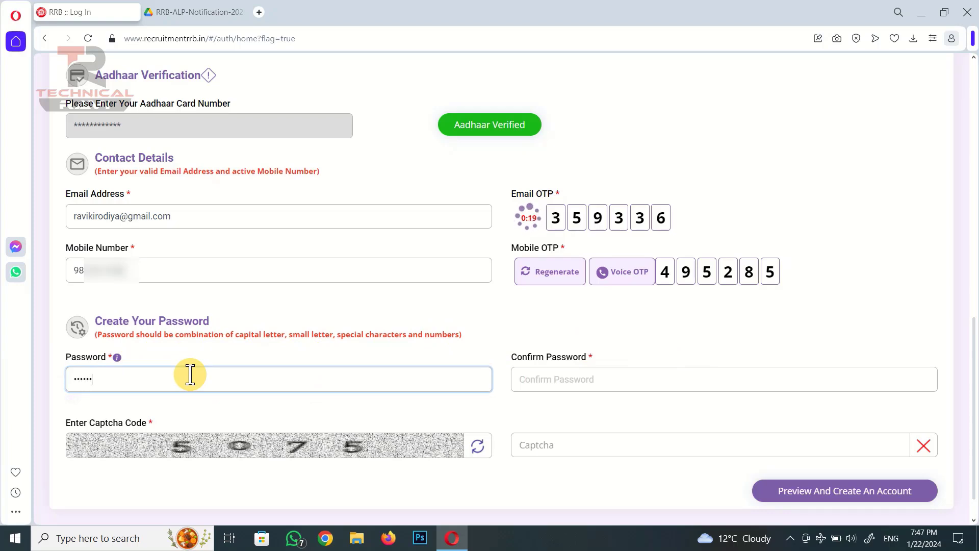
{"action": "key", "text": "Tab"}
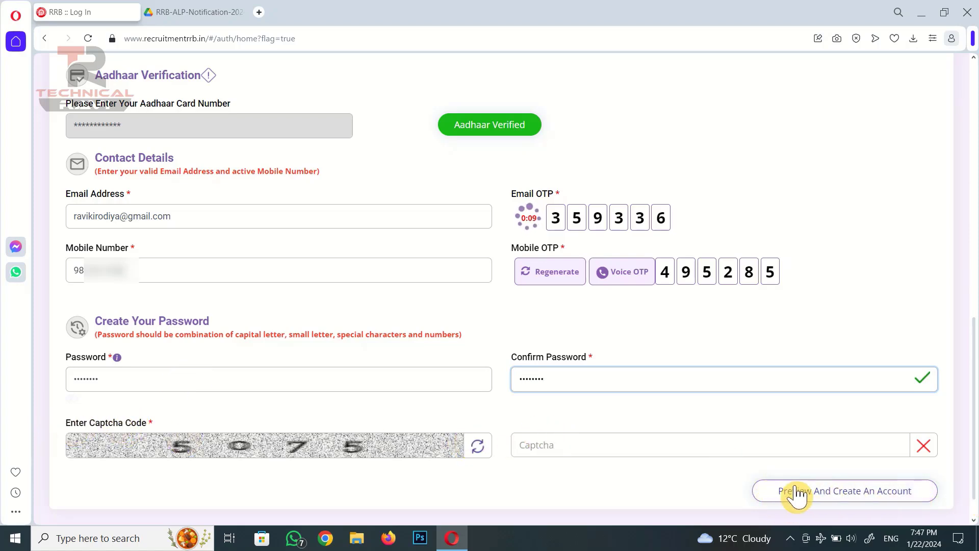
{"action": "left_click", "coordinate": [607, 445]}
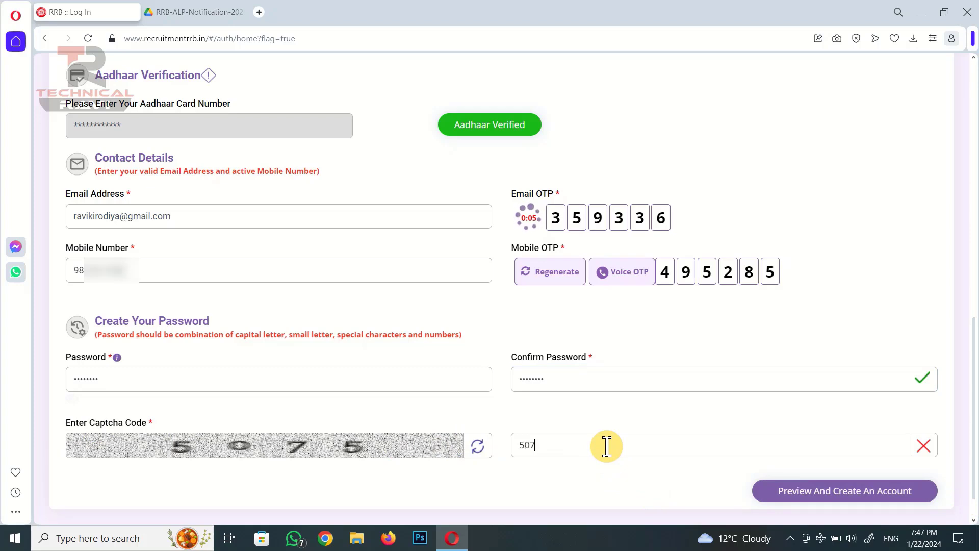
Preview the account details and declare that they have been re-checked and found correct.
{"action": "left_click", "coordinate": [880, 491]}
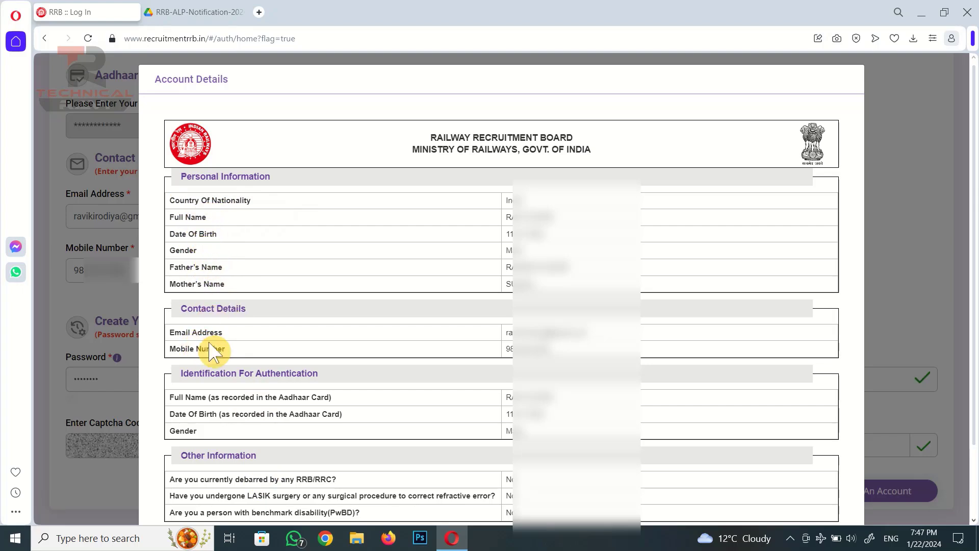
{"action": "scroll", "coordinate": [260, 459], "scroll_direction": "down", "scroll_amount": 2}
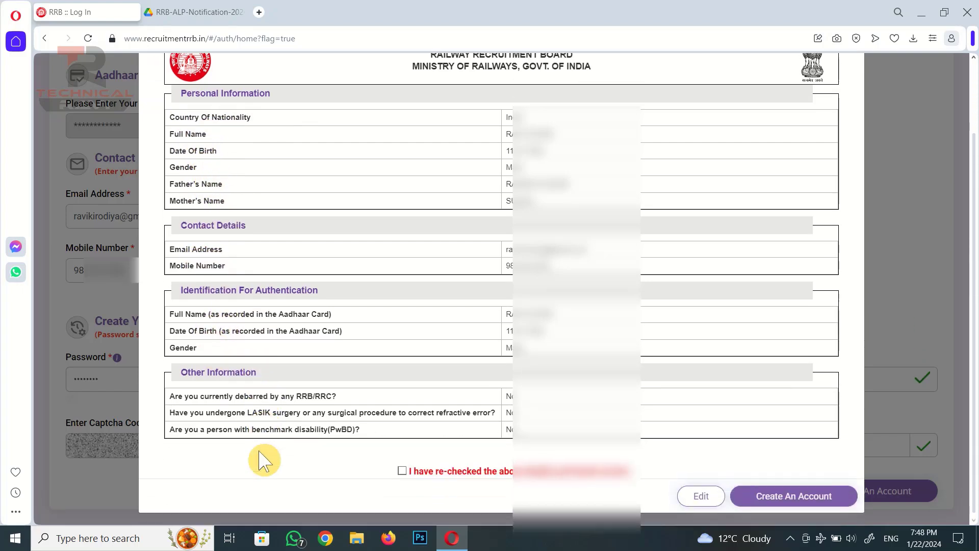
{"action": "left_click", "coordinate": [401, 470]}
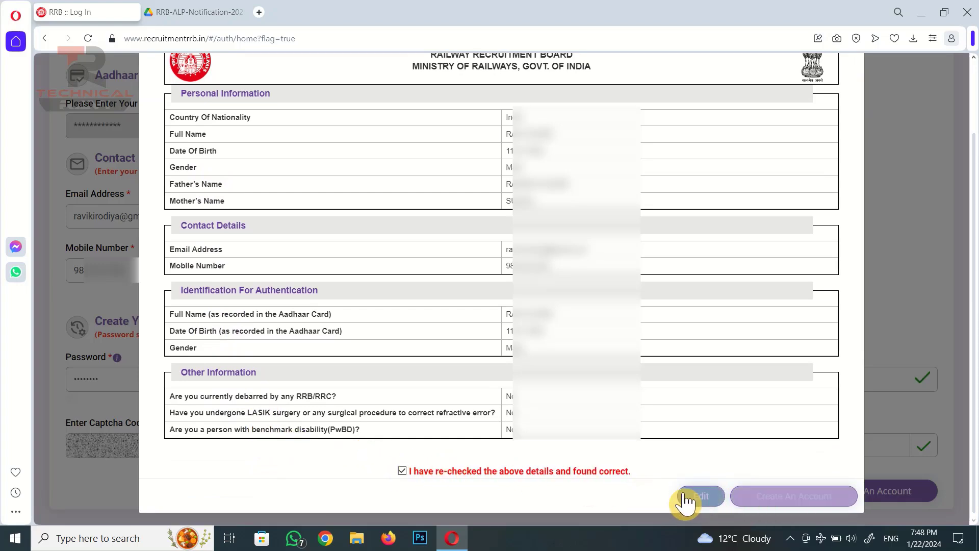
Submit the checked details to create the account, and agree to proceed although they cannot be modified once it is created.
{"action": "left_click", "coordinate": [790, 503]}
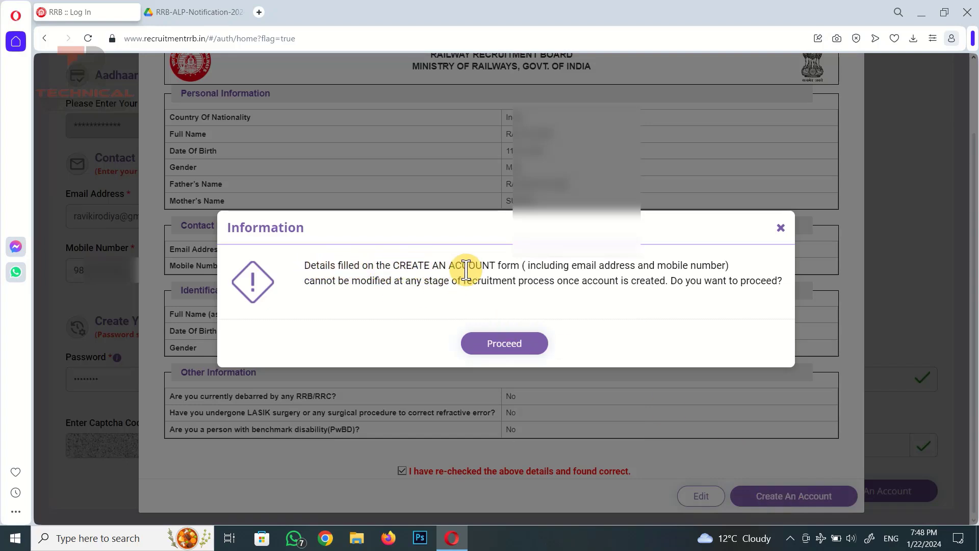
{"action": "left_click_drag", "start_coordinate": [351, 282], "coordinate": [392, 285]}
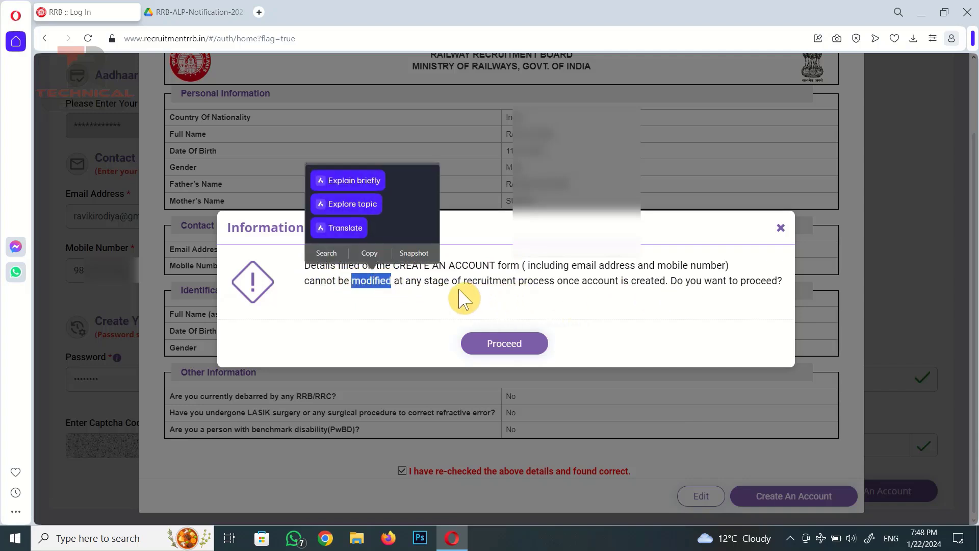
{"action": "left_click", "coordinate": [465, 300]}
{"action": "left_click", "coordinate": [505, 345]}
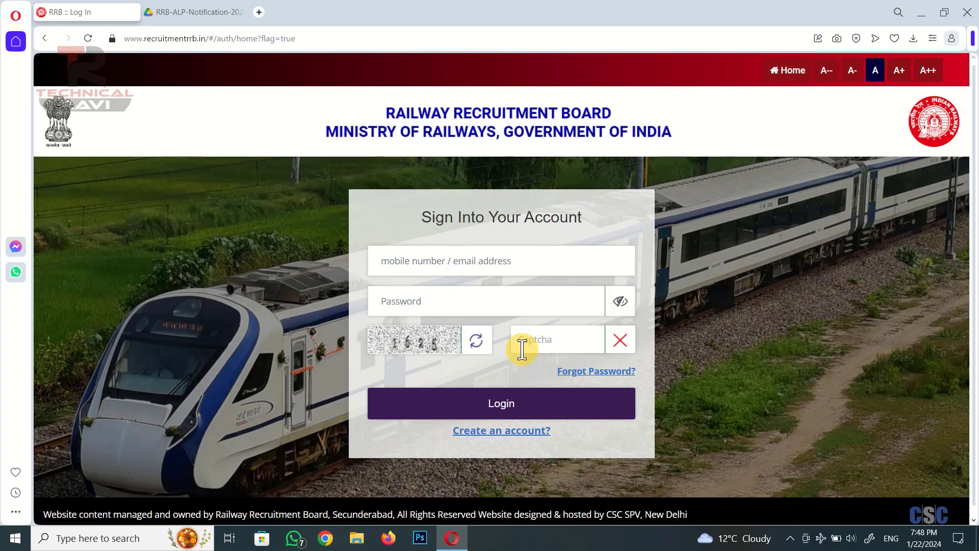
Sign in with the registered mobile number, account password and captcha code, and open the online application.
{"action": "left_click", "coordinate": [473, 268]}
{"action": "type", "text": "9??"}
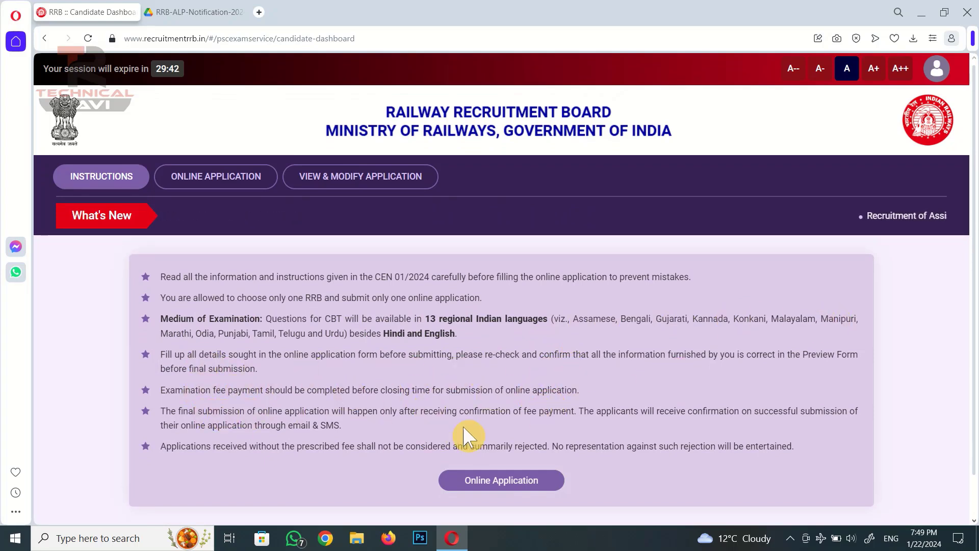
{"action": "left_click", "coordinate": [509, 485]}
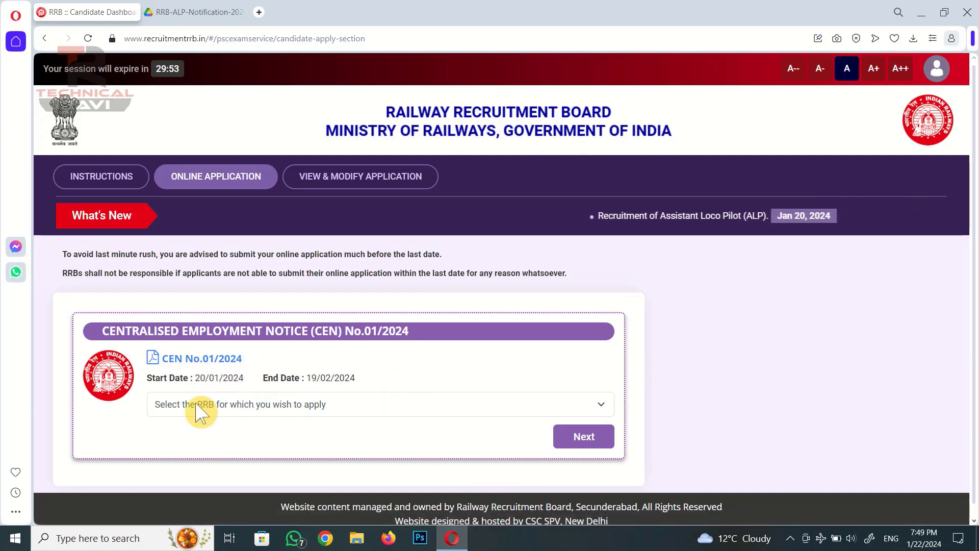
Choose Chandigarh as the RRB to apply to under CEN No. 01/2024.
{"action": "left_click", "coordinate": [351, 411]}
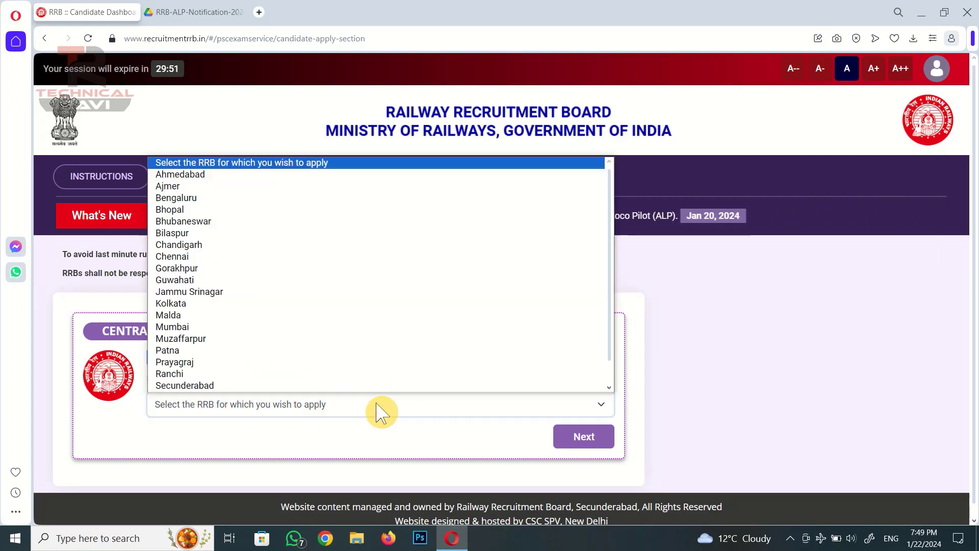
{"action": "scroll", "coordinate": [328, 387], "scroll_direction": "down", "scroll_amount": 1}
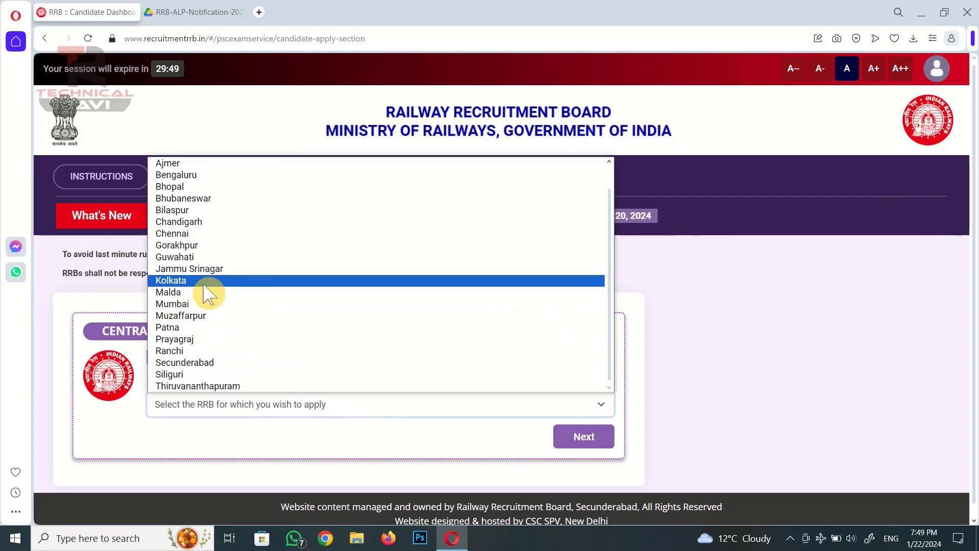
{"action": "left_click", "coordinate": [234, 223]}
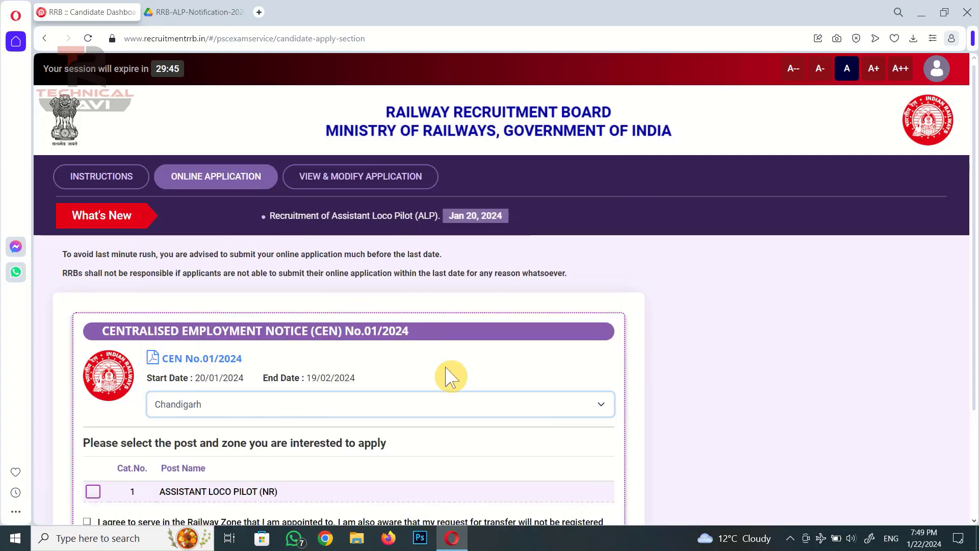
Select the Assistant Loco Pilot (NR) post, agree to serve in the appointed railway zone, and continue to the application form.
{"action": "scroll", "coordinate": [447, 375], "scroll_direction": "down", "scroll_amount": 2}
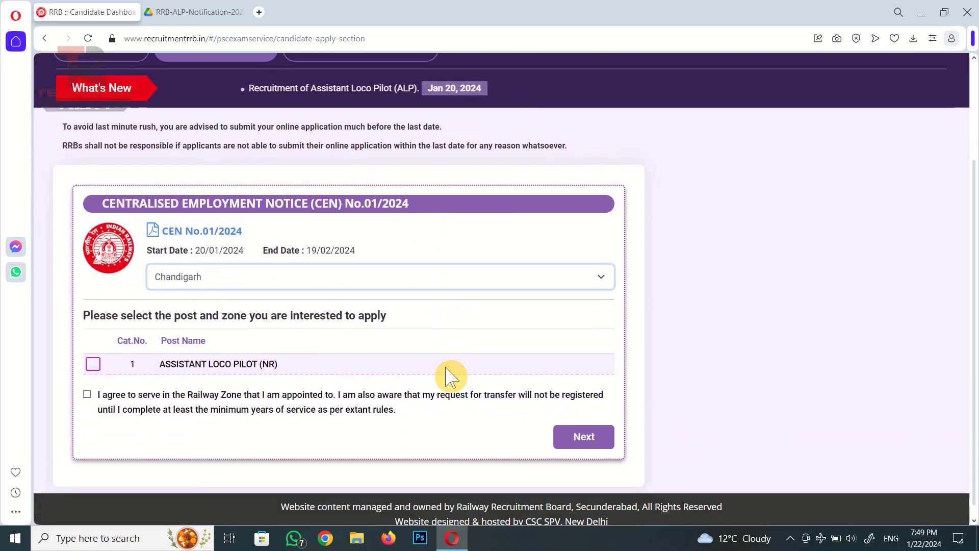
{"action": "left_click", "coordinate": [99, 365]}
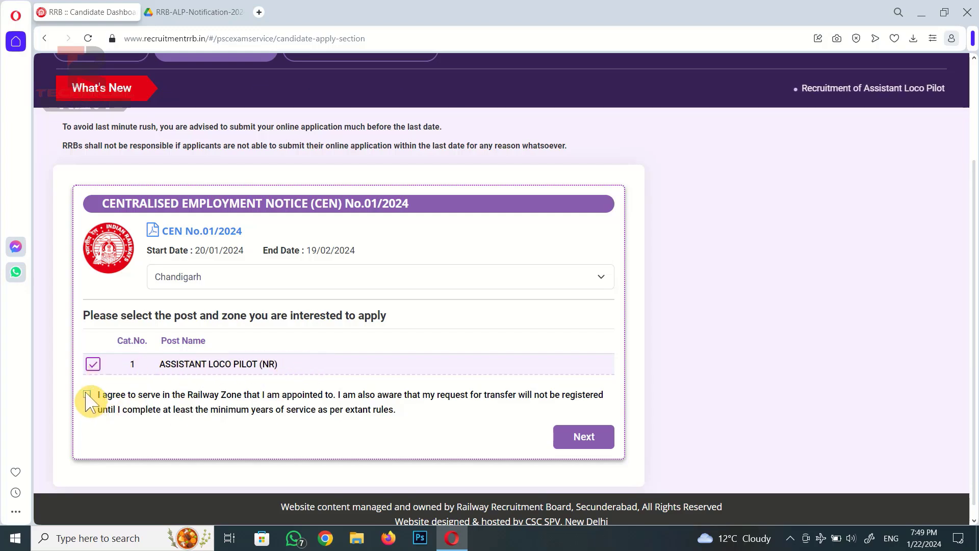
{"action": "left_click", "coordinate": [88, 395]}
{"action": "left_click", "coordinate": [579, 437]}
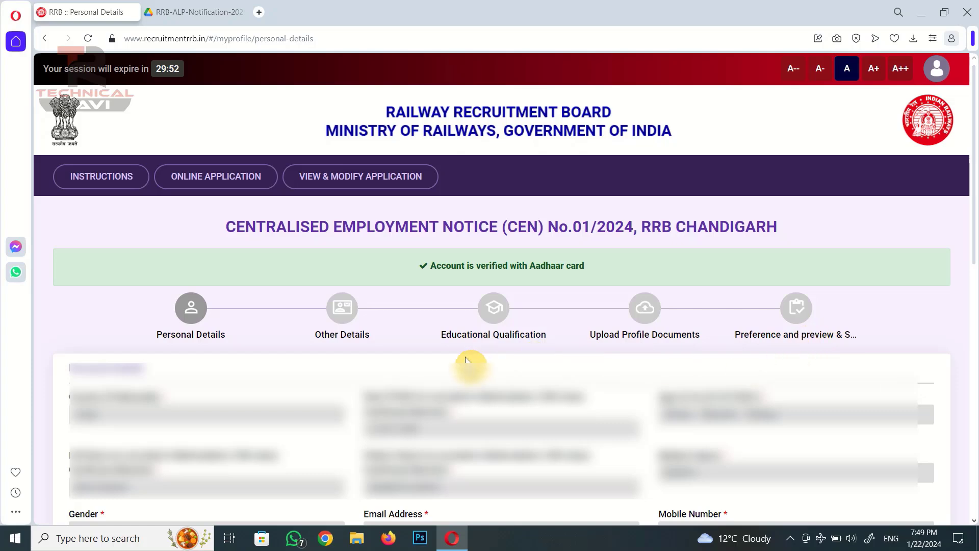
In the personal details, set the marital status to Unmarried, the religion to Hindu and the examination language to English.
{"action": "scroll", "coordinate": [465, 360], "scroll_direction": "down", "scroll_amount": 2}
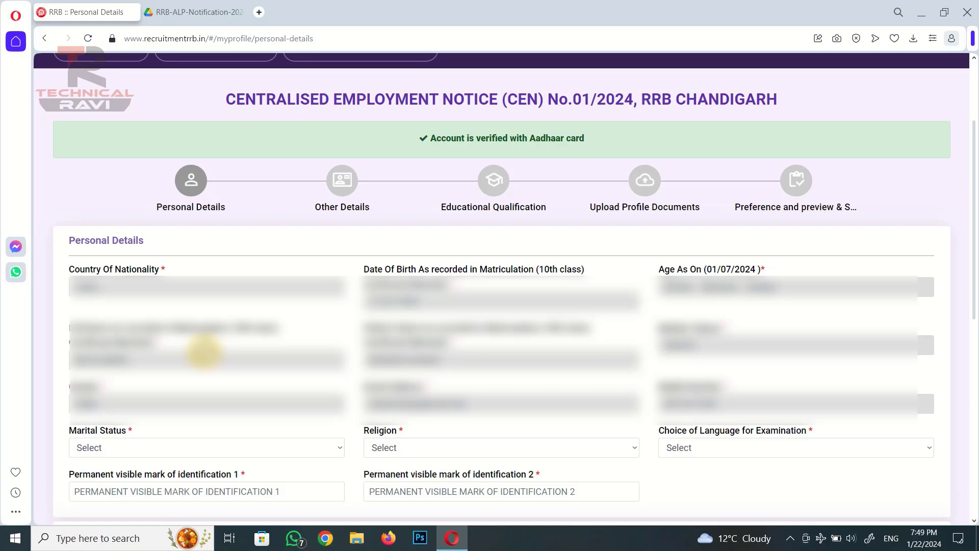
{"action": "left_click", "coordinate": [112, 448]}
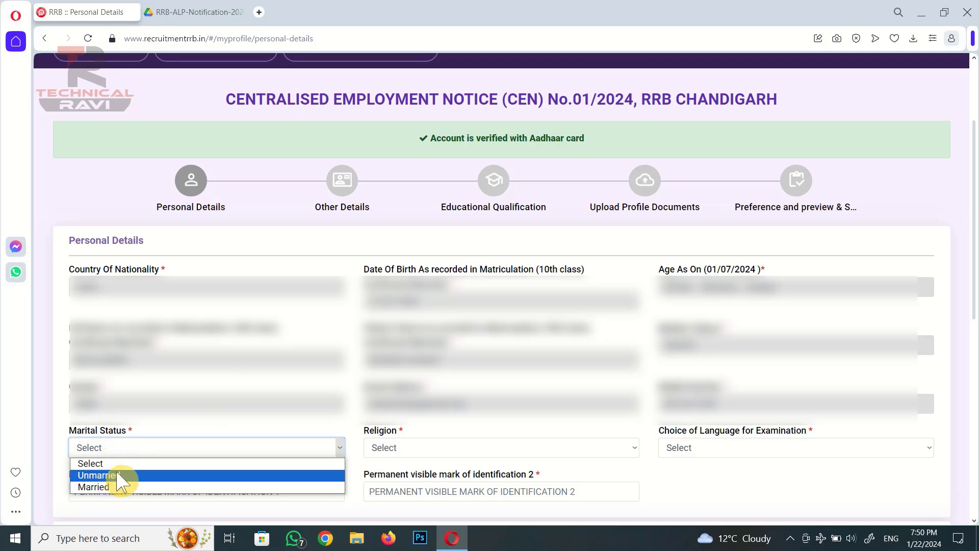
{"action": "left_click", "coordinate": [118, 475]}
{"action": "left_click", "coordinate": [389, 449]}
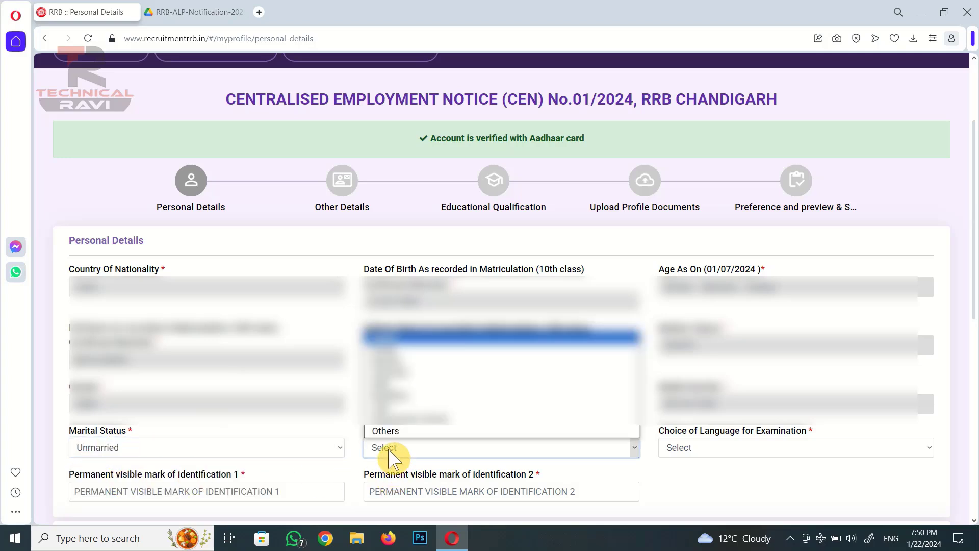
{"action": "left_click", "coordinate": [386, 354]}
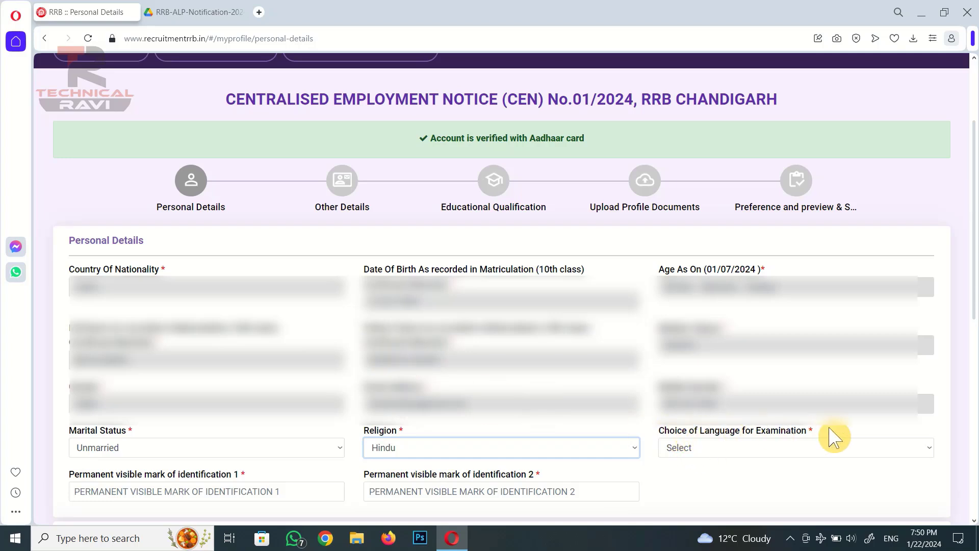
{"action": "left_click", "coordinate": [724, 453]}
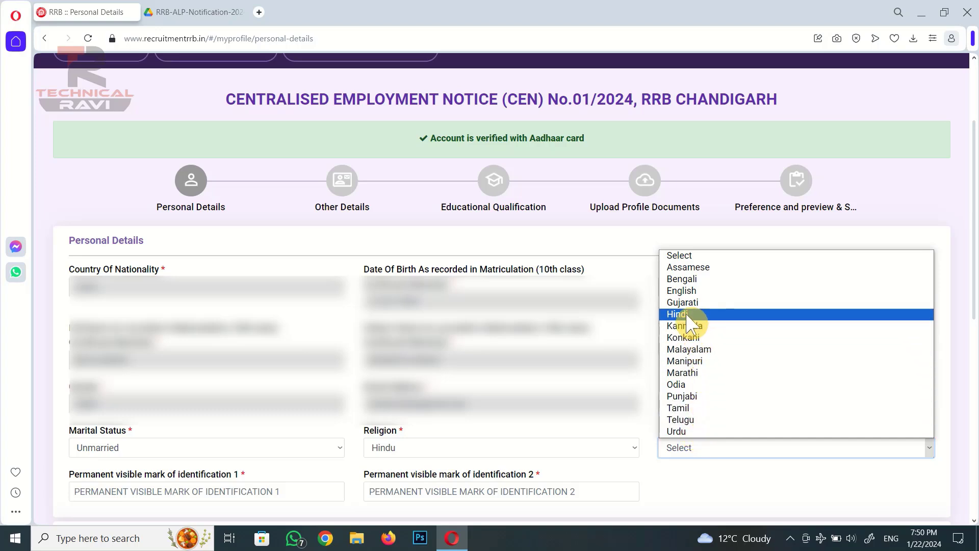
{"action": "left_click", "coordinate": [714, 291]}
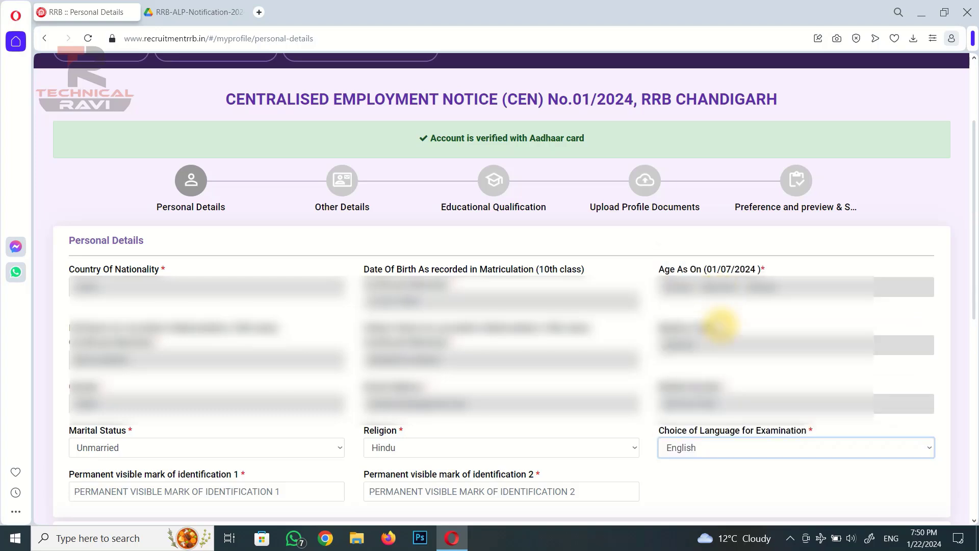
{"action": "left_click", "coordinate": [694, 490]}
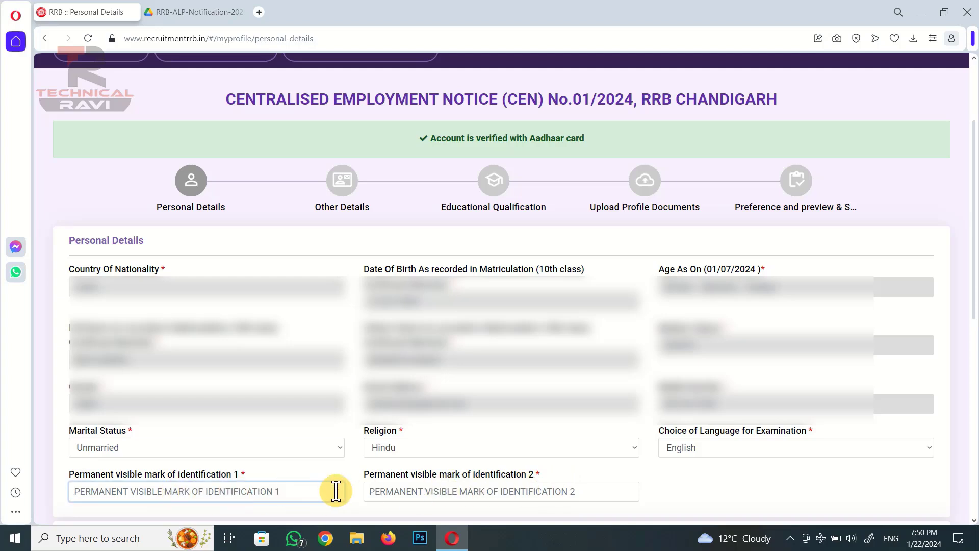
Enter "CUT MARK ON FOREHEAD" and "CUT MARK ON CHICK" as the first and second permanent visible marks of identification.
{"action": "left_click", "coordinate": [415, 491]}
{"action": "left_click", "coordinate": [225, 492]}
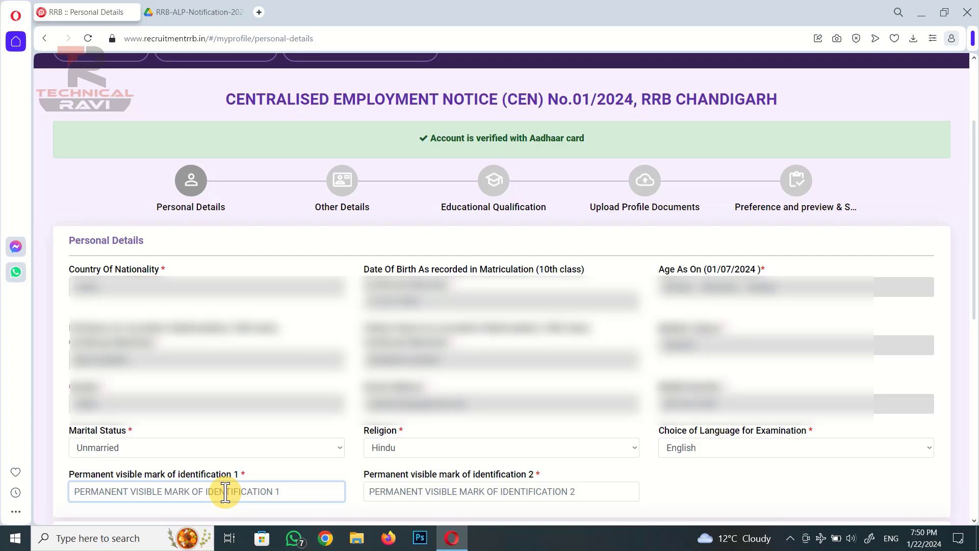
{"action": "type", "text": "CUT MARK ON FOREHEAD"}
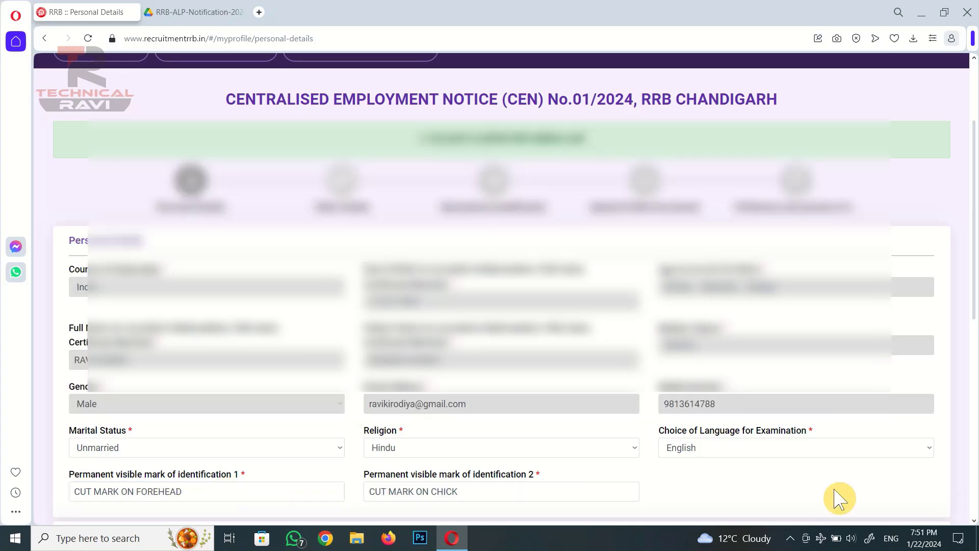
Set the community to SC (Scheduled Caste) and agree to the notice about reservation eligibility.
{"action": "scroll", "coordinate": [837, 498], "scroll_direction": "down", "scroll_amount": 2}
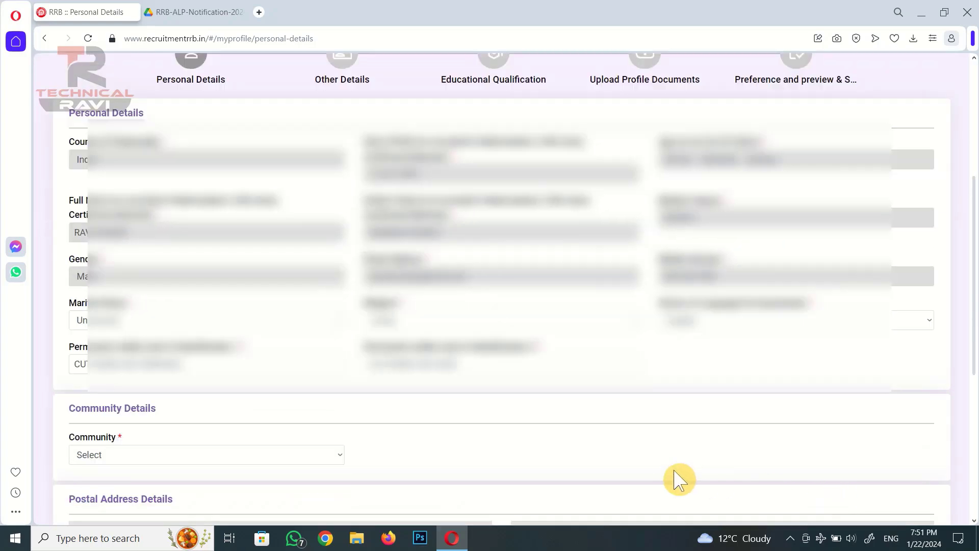
{"action": "scroll", "coordinate": [387, 417], "scroll_direction": "down", "scroll_amount": 5}
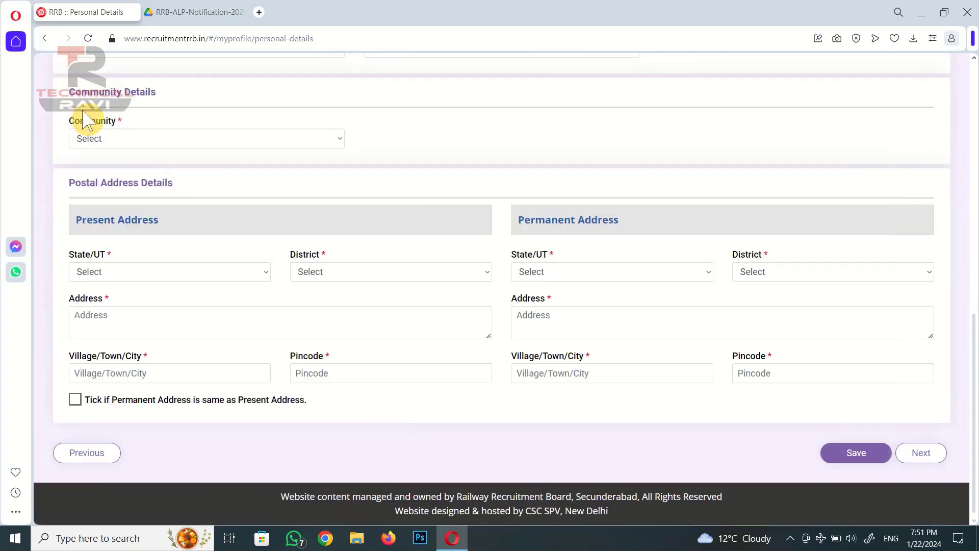
{"action": "left_click", "coordinate": [119, 143]}
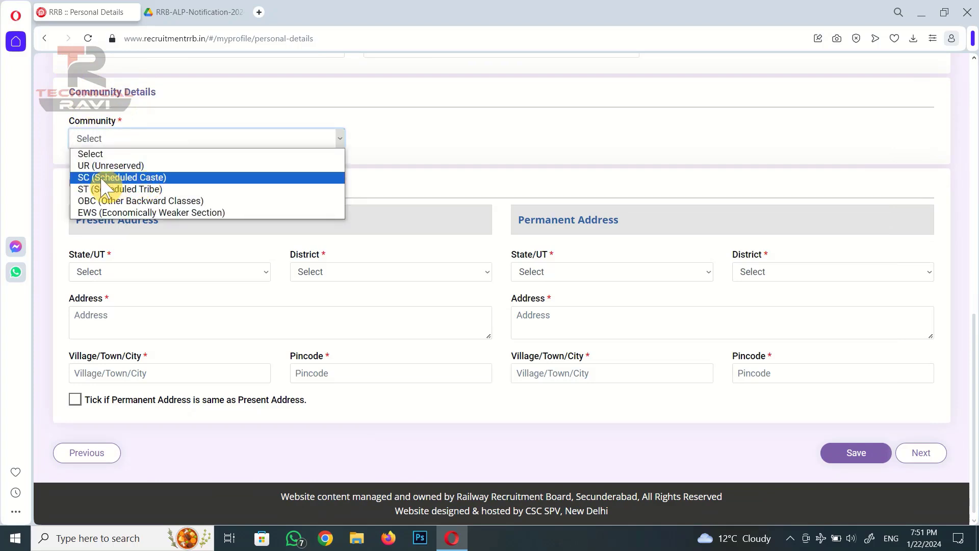
{"action": "left_click", "coordinate": [153, 178]}
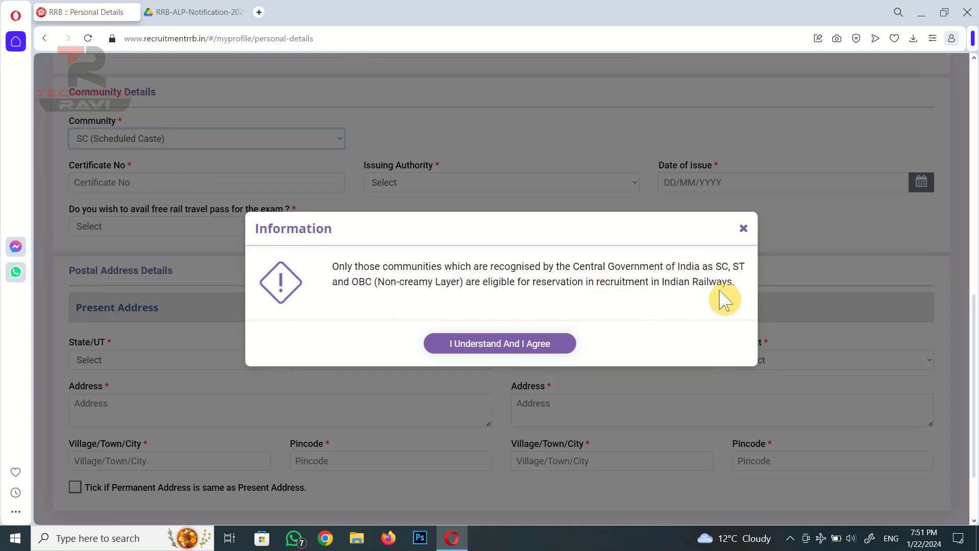
{"action": "left_click", "coordinate": [485, 342]}
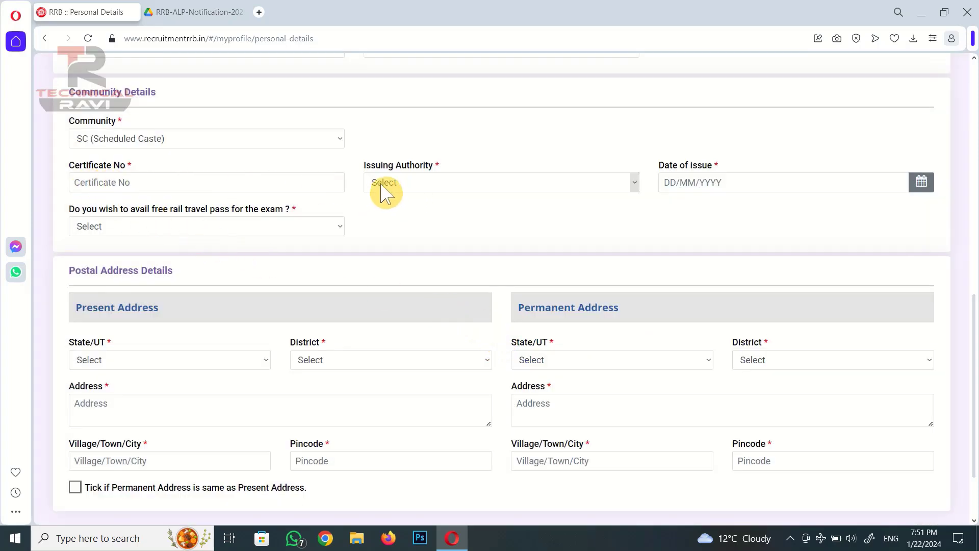
Enter the caste certificate number and choose Executive Magistrate as its issuing authority.
{"action": "left_click", "coordinate": [561, 188]}
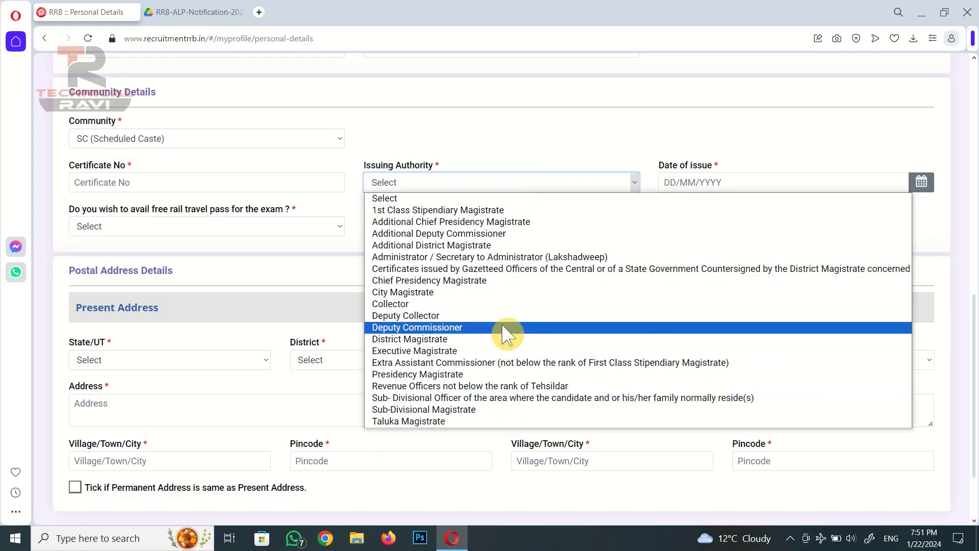
{"action": "left_click", "coordinate": [494, 141]}
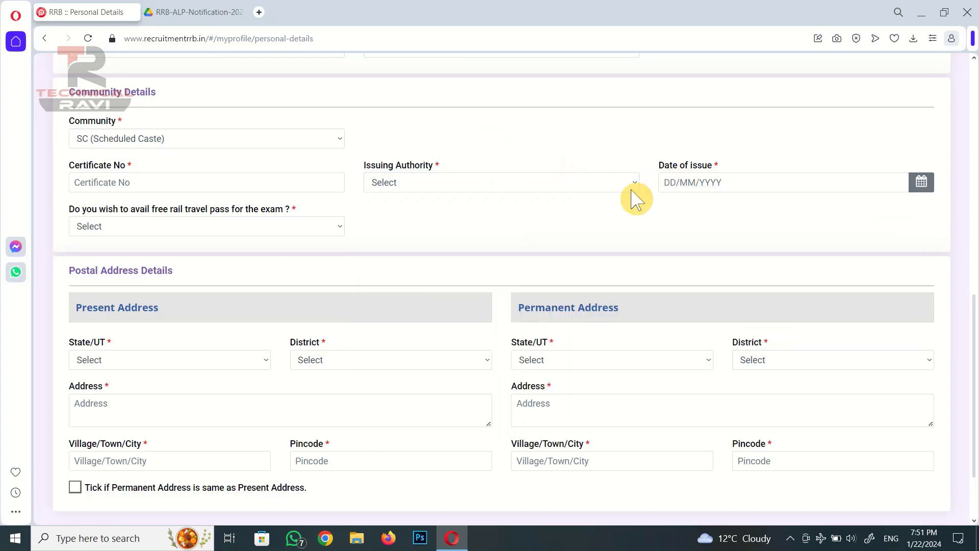
{"action": "left_click", "coordinate": [306, 225]}
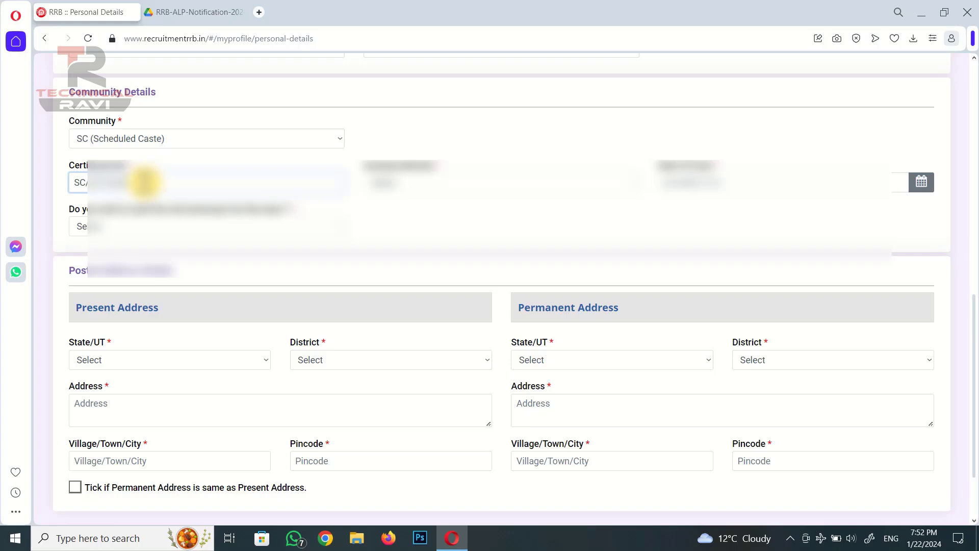
{"action": "left_click", "coordinate": [500, 182]}
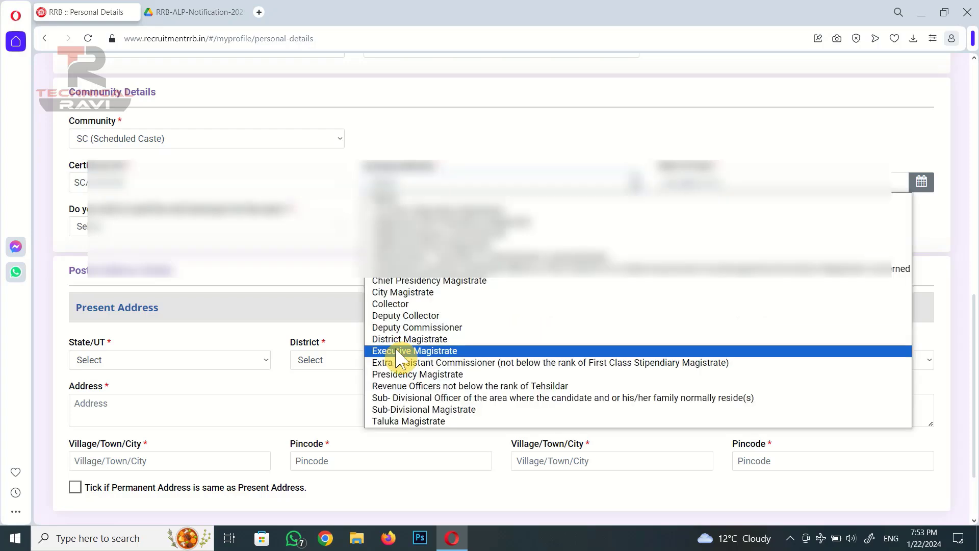
{"action": "left_click", "coordinate": [485, 352]}
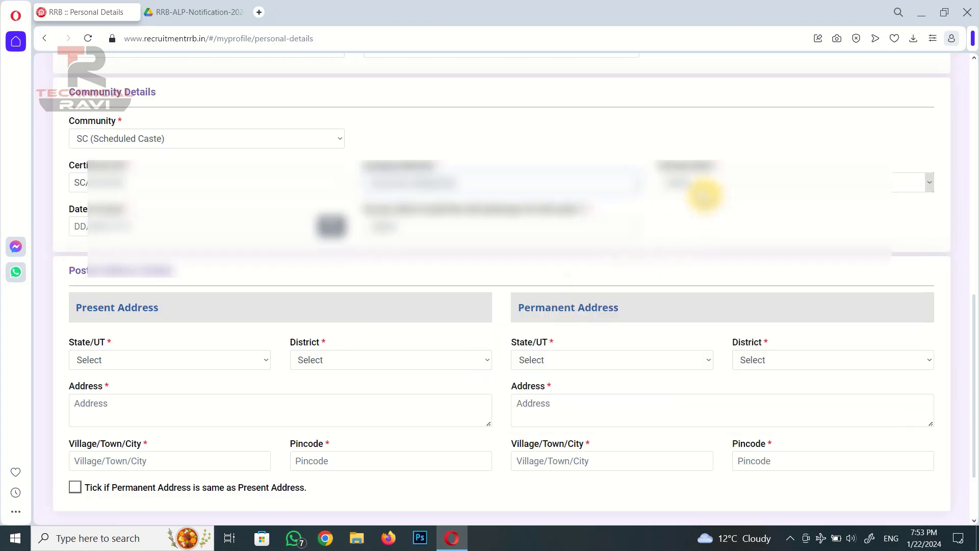
Complete the certificate's issuing state and date of issue, opt for the free rail travel pass, and enter the nearest railway station.
{"action": "left_click", "coordinate": [704, 188]}
{"action": "left_click", "coordinate": [704, 199]}
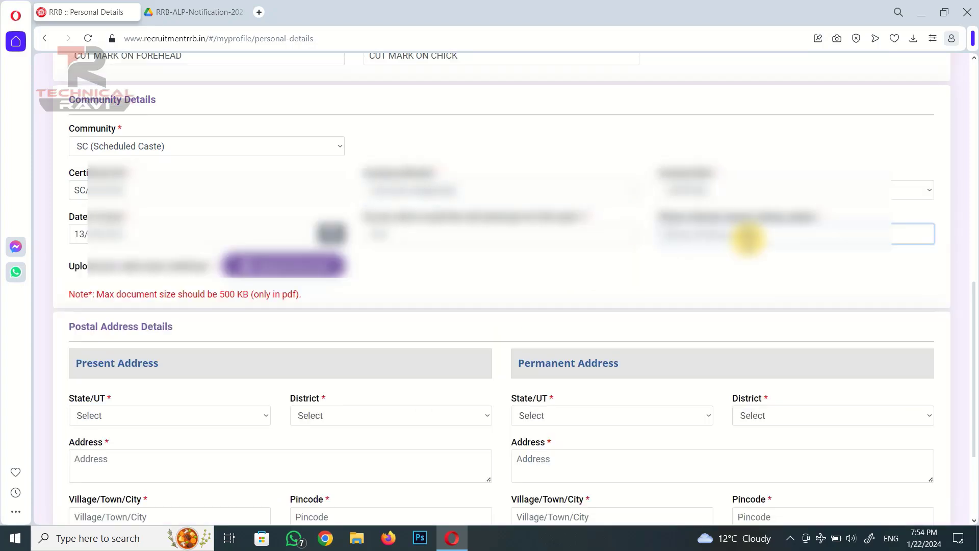
{"action": "type", "text": "DELH"}
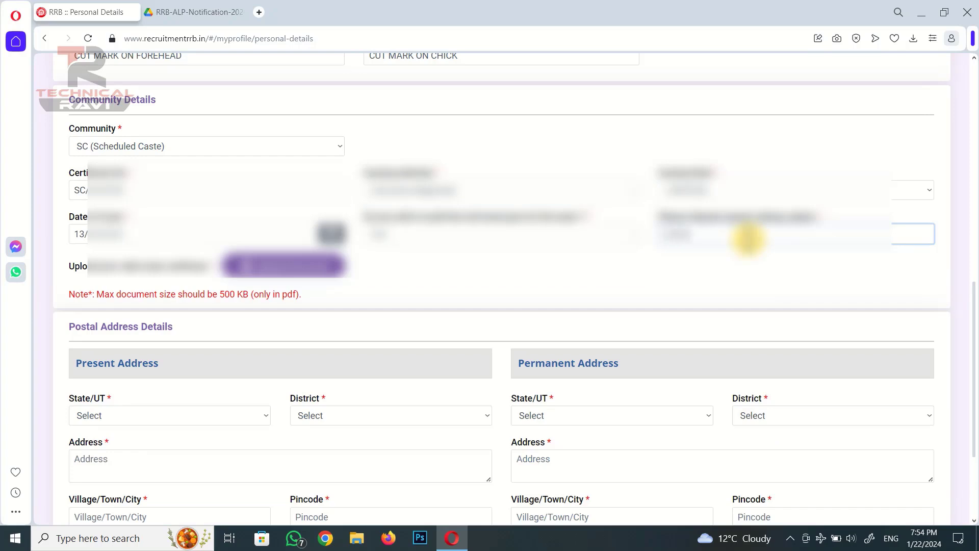
{"action": "type", "text": "A"}
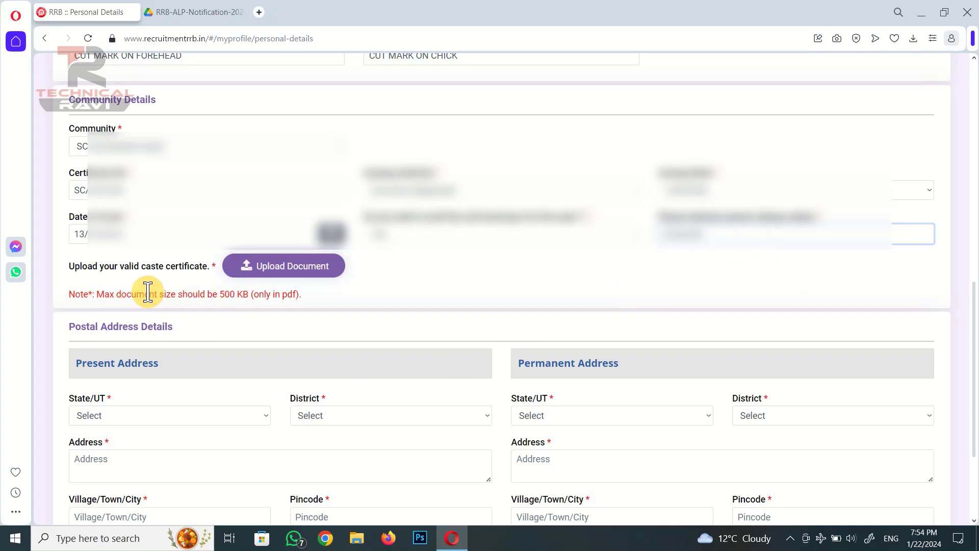
Upload the SC PDF from the Desktop as the valid caste certificate.
{"action": "left_click", "coordinate": [293, 271]}
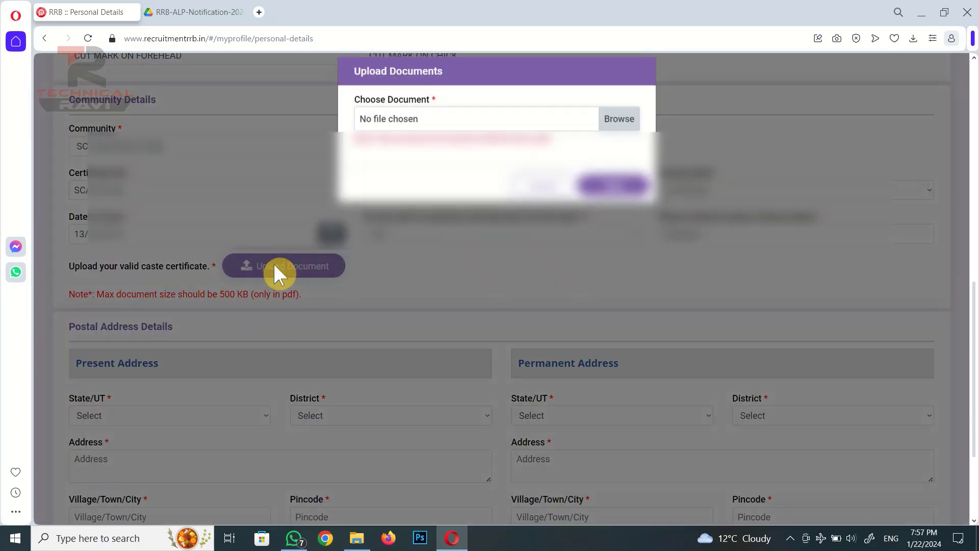
{"action": "left_click", "coordinate": [615, 127]}
{"action": "left_click", "coordinate": [506, 278]}
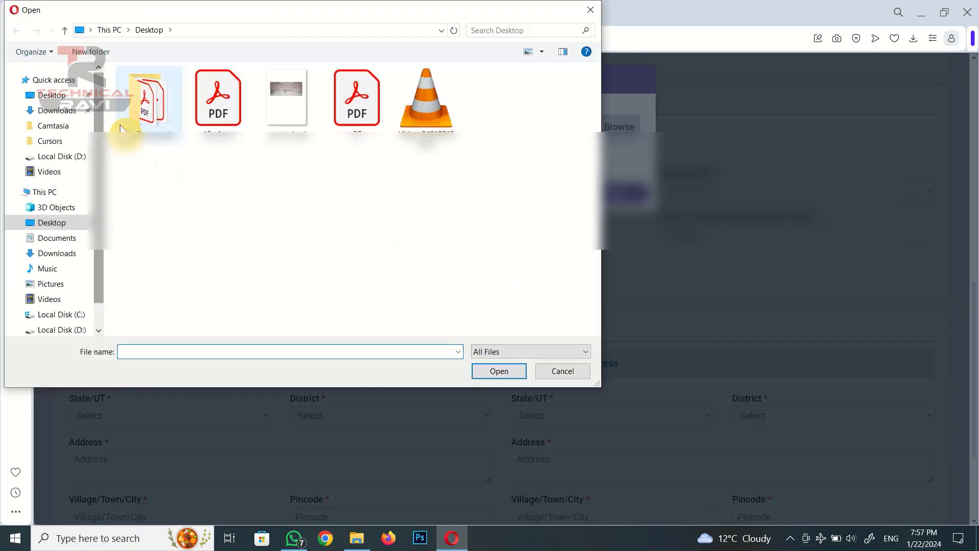
{"action": "left_click", "coordinate": [355, 111]}
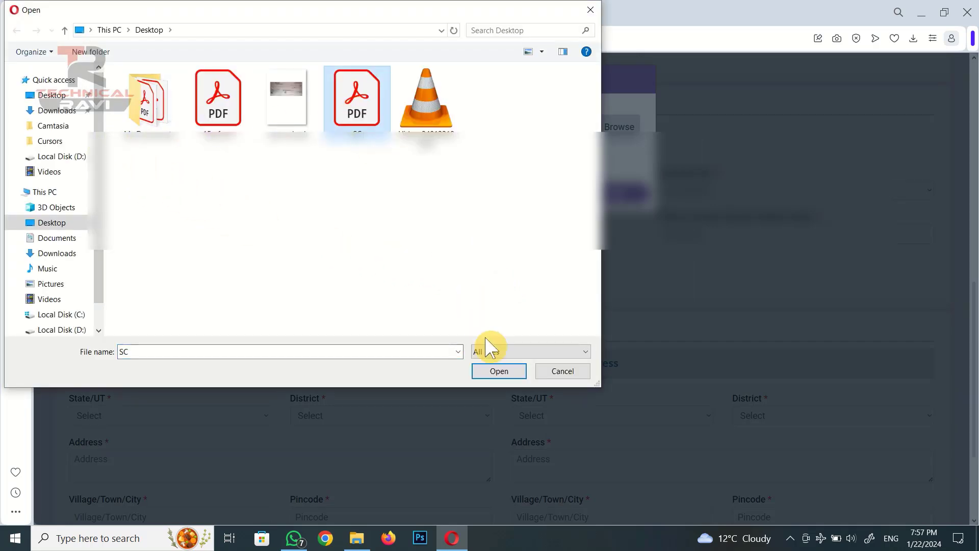
{"action": "left_click", "coordinate": [498, 374]}
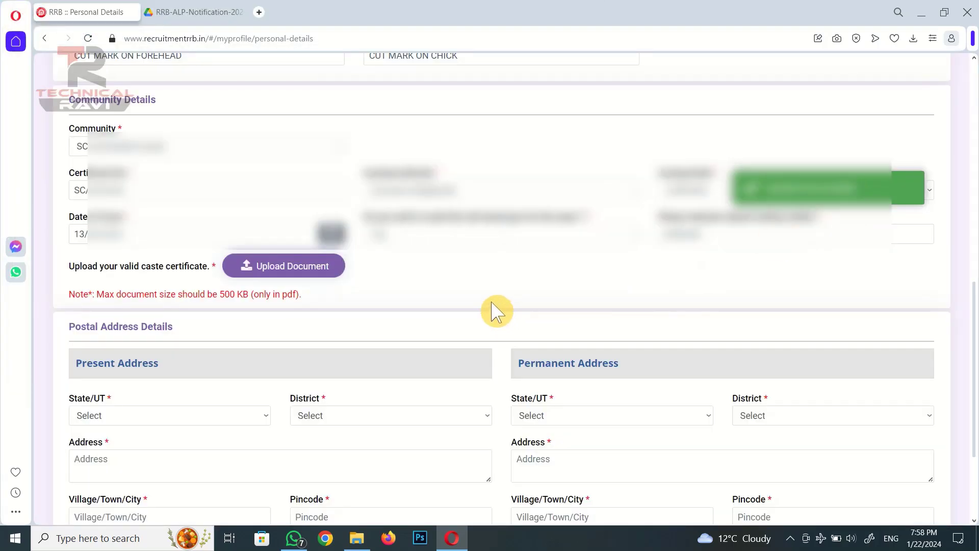
Fill in the present postal address, mark the permanent address as the same, and save the personal details.
{"action": "scroll", "coordinate": [497, 311], "scroll_direction": "down", "scroll_amount": 3}
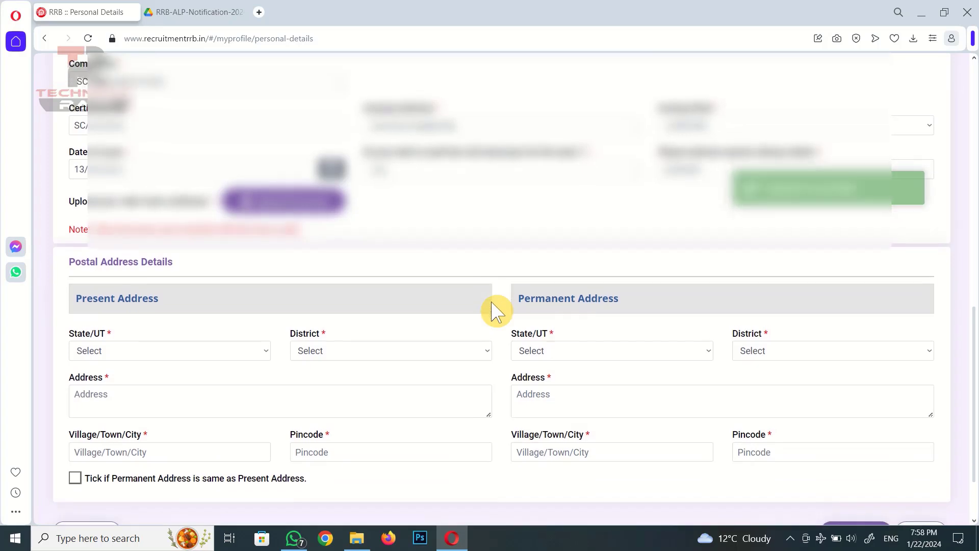
{"action": "scroll", "coordinate": [498, 311], "scroll_direction": "down", "scroll_amount": 1}
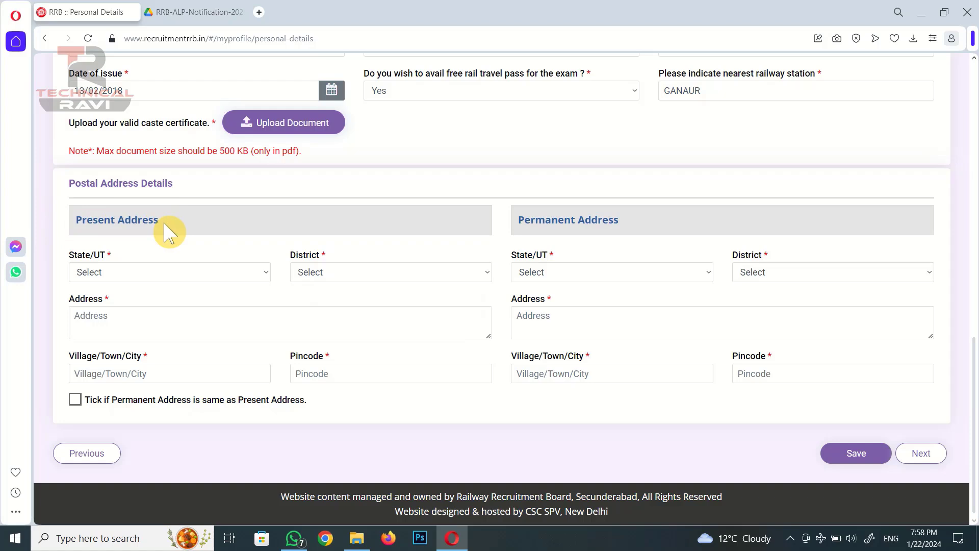
{"action": "left_click", "coordinate": [145, 275]}
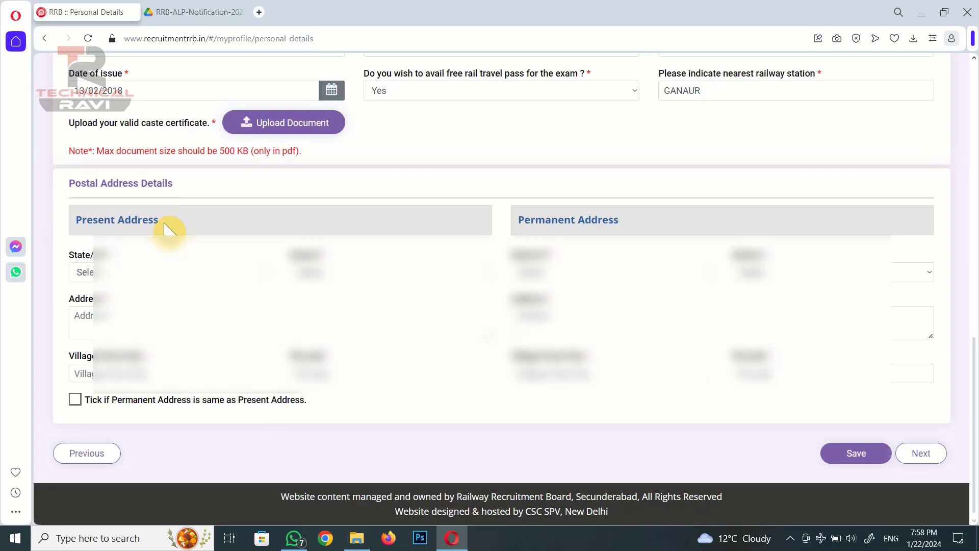
{"action": "left_click", "coordinate": [146, 275]}
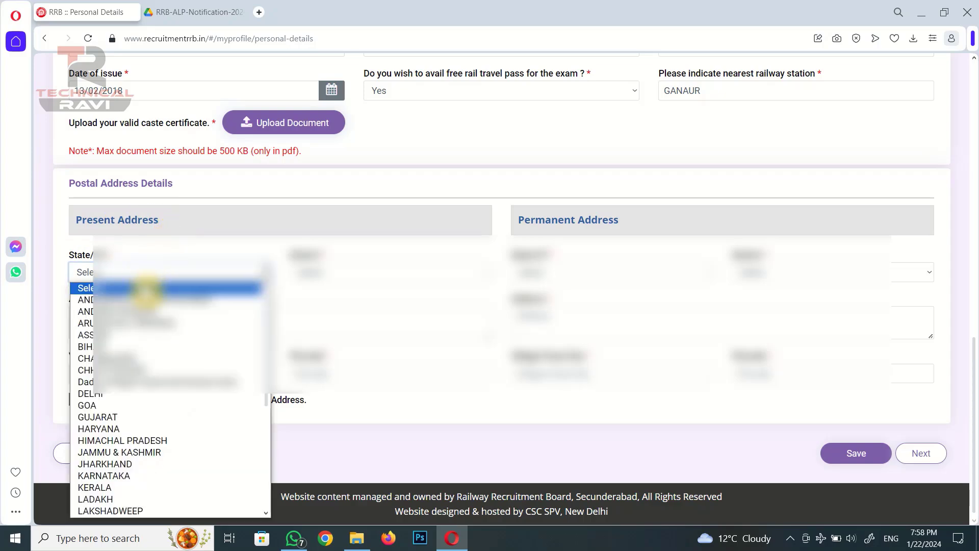
{"action": "left_click", "coordinate": [131, 431]}
{"action": "left_click", "coordinate": [851, 452]}
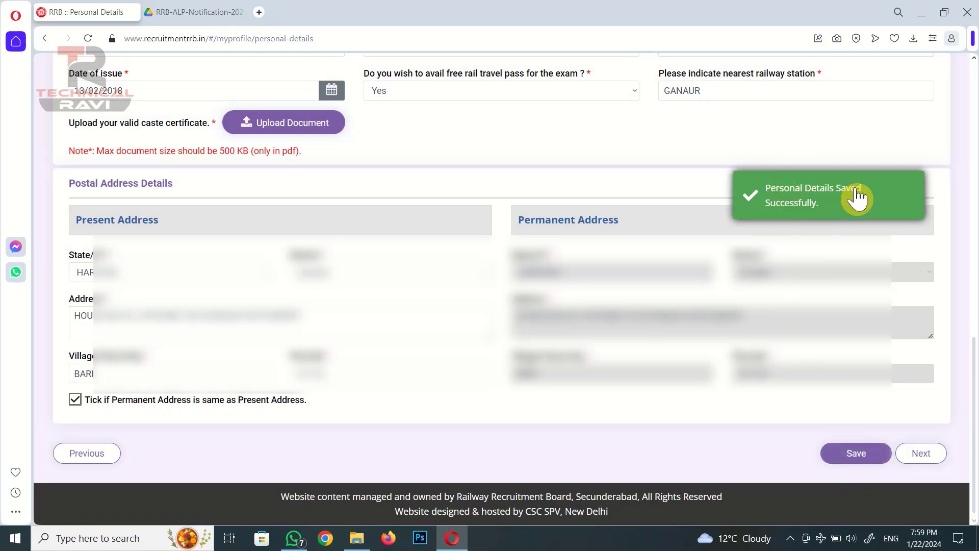
Proceed to Other Details and answer No to both the Ex-Serviceman and EBC certificate holder questions.
{"action": "left_click", "coordinate": [921, 455]}
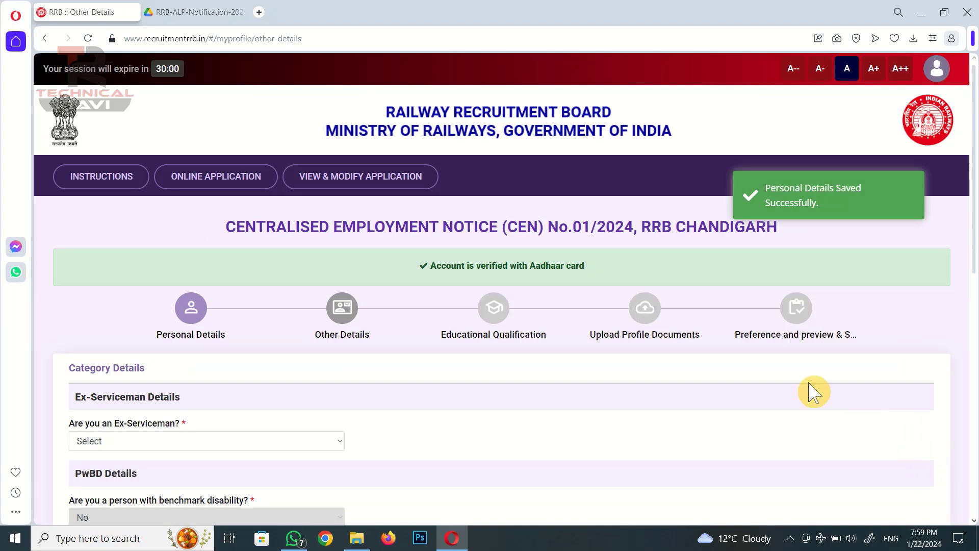
{"action": "scroll", "coordinate": [649, 383], "scroll_direction": "down", "scroll_amount": 5}
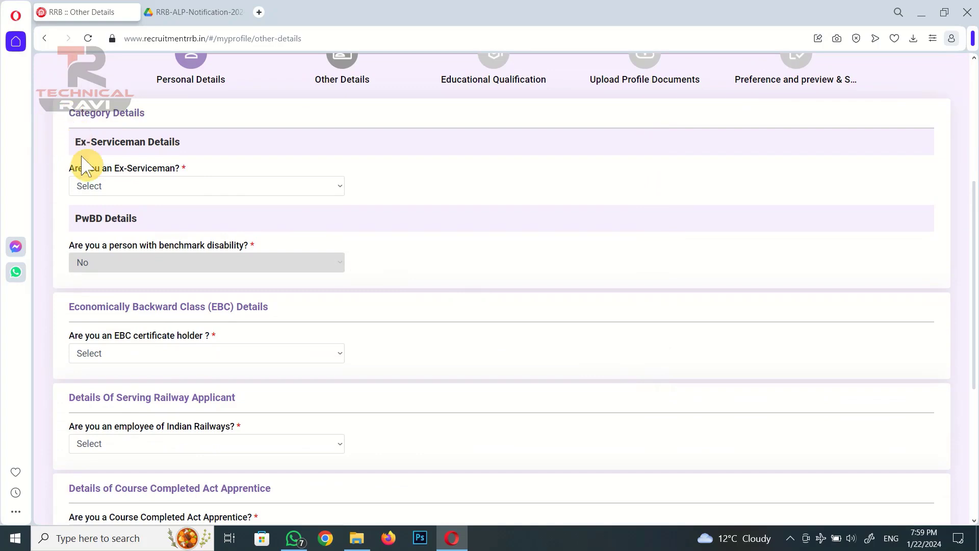
{"action": "left_click", "coordinate": [102, 187]}
{"action": "left_click", "coordinate": [87, 223]}
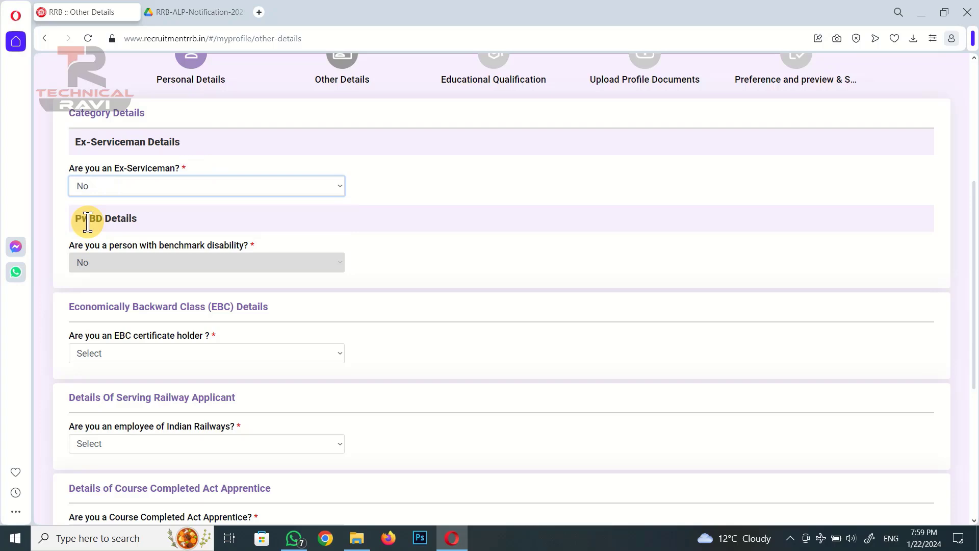
{"action": "left_click", "coordinate": [448, 257]}
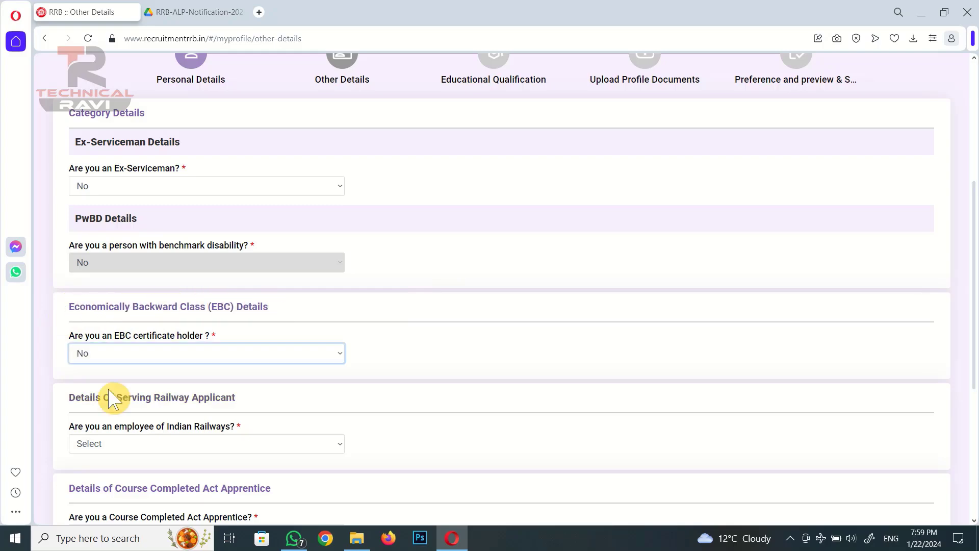
{"action": "left_click", "coordinate": [240, 353]}
{"action": "left_click", "coordinate": [181, 389]}
Answer No to being an Indian Railways employee and set the current department/organization to Not Applicable.
{"action": "scroll", "coordinate": [251, 387], "scroll_direction": "down", "scroll_amount": 5}
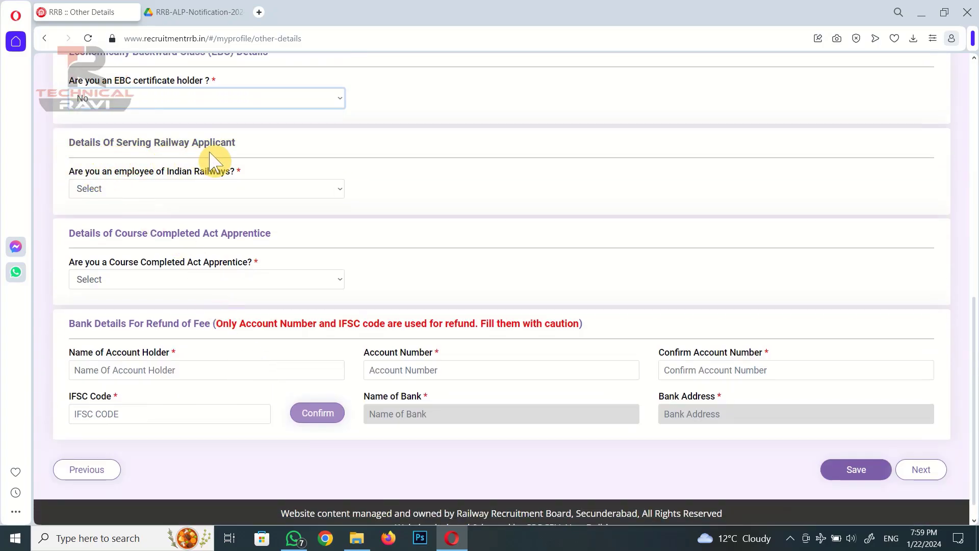
{"action": "left_click", "coordinate": [153, 194]}
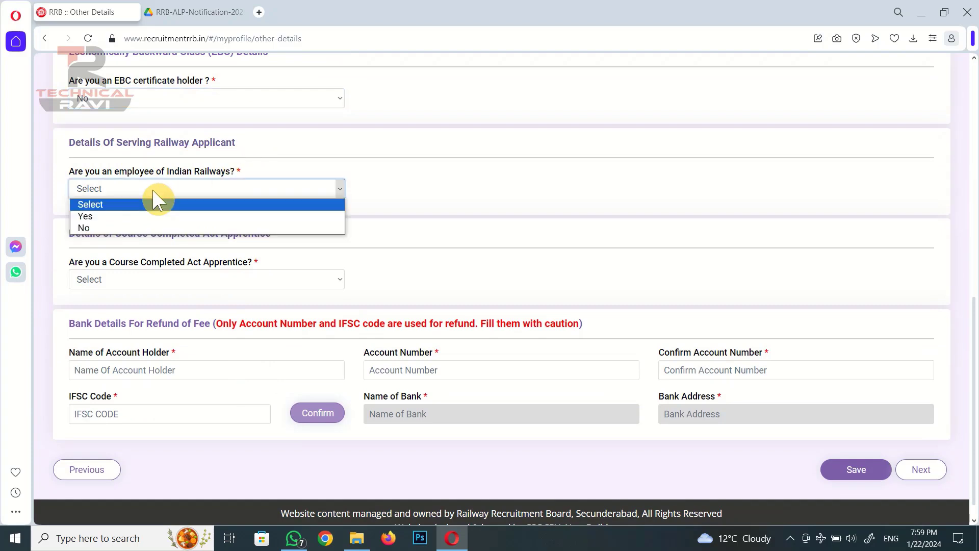
{"action": "left_click", "coordinate": [101, 228]}
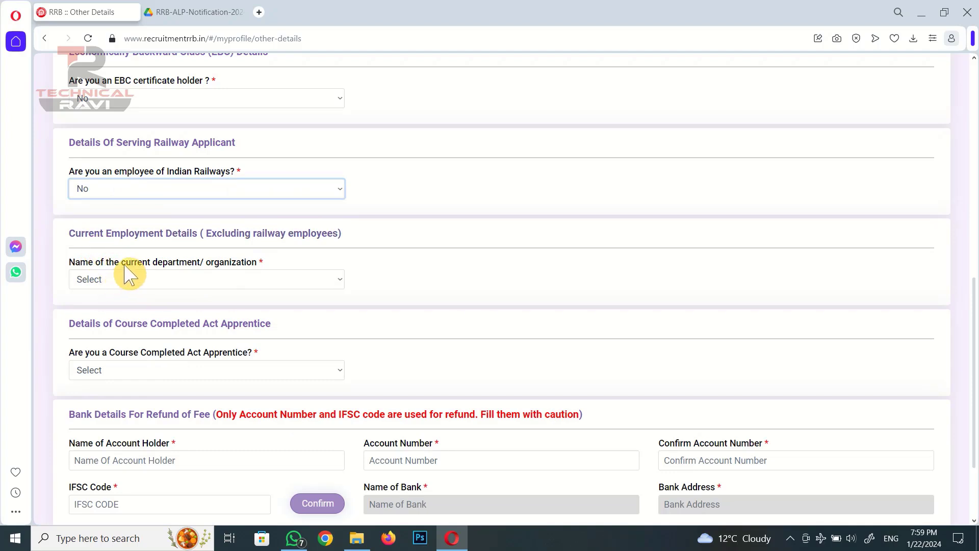
{"action": "left_click", "coordinate": [195, 281]}
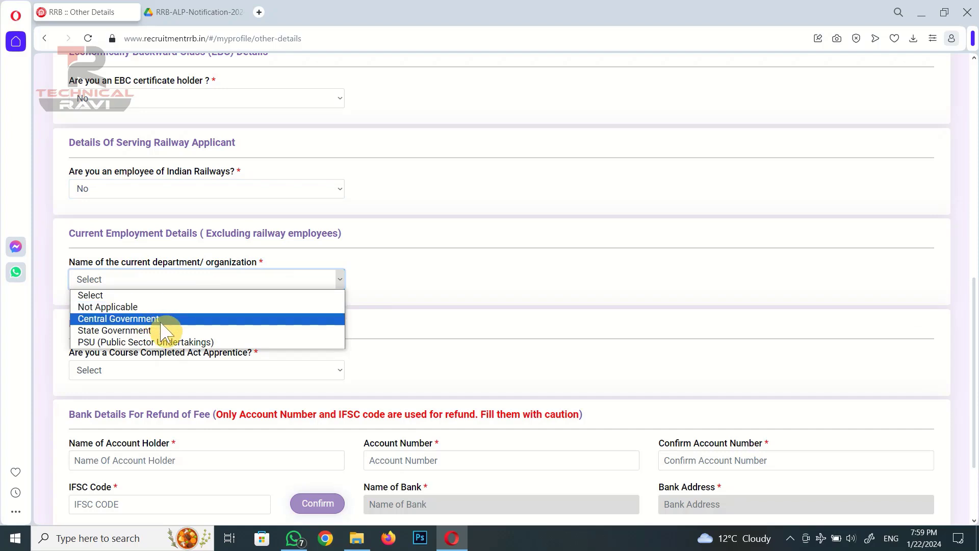
{"action": "left_click", "coordinate": [128, 308]}
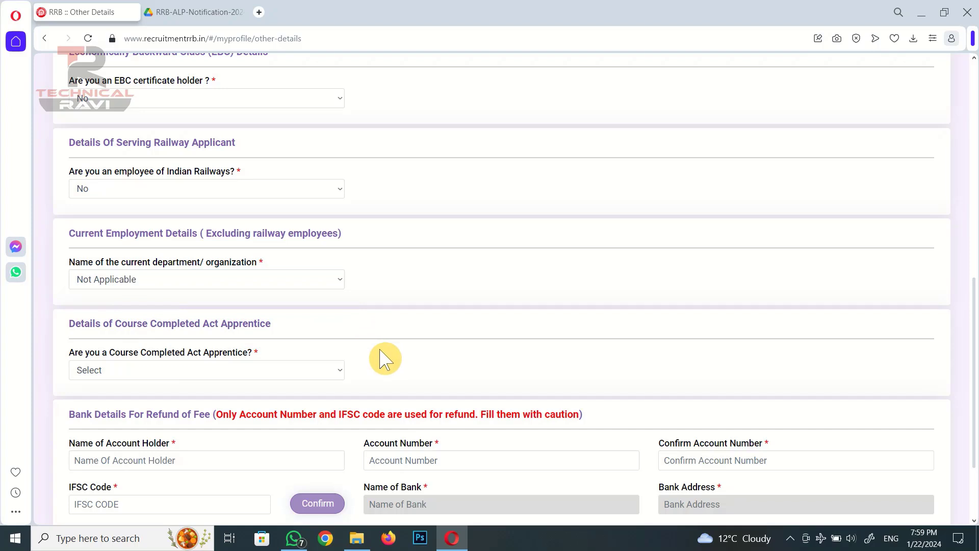
Answer No to the question about being a Course Completed Act Apprentice.
{"action": "scroll", "coordinate": [388, 355], "scroll_direction": "down", "scroll_amount": 2}
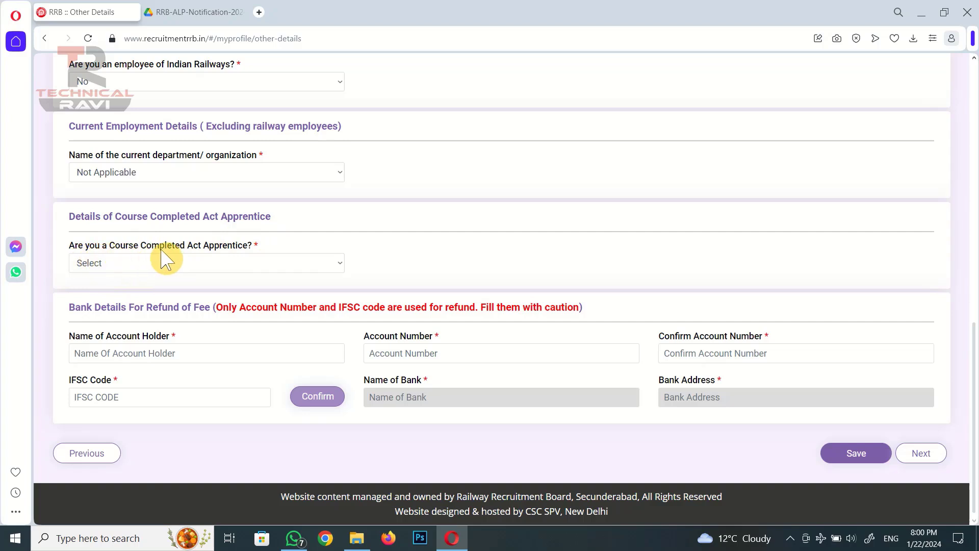
{"action": "left_click", "coordinate": [198, 263]}
{"action": "left_click", "coordinate": [103, 302]}
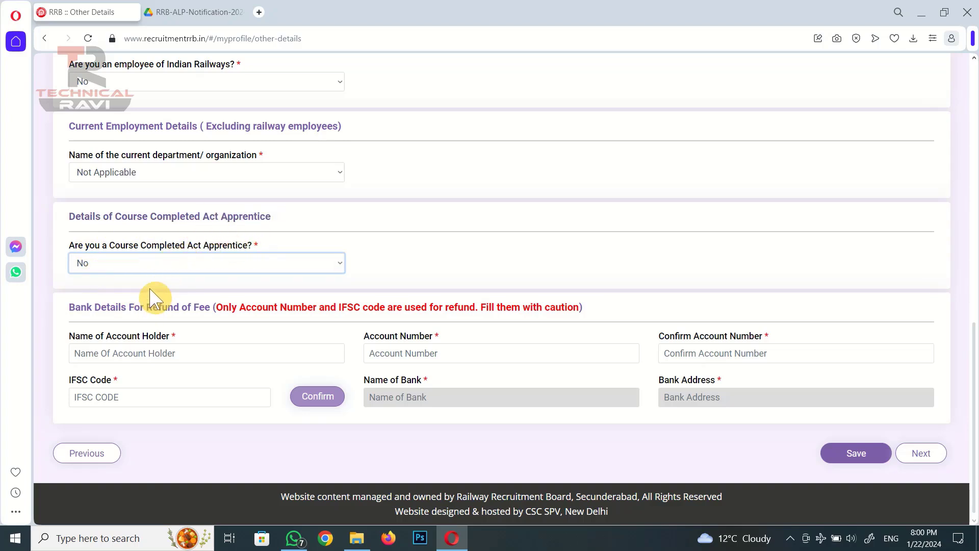
Enter the refund account holder's name, account number and IFSC code, confirm the bank, and save the other details before proceeding to Educational Qualification.
{"action": "left_click", "coordinate": [112, 349]}
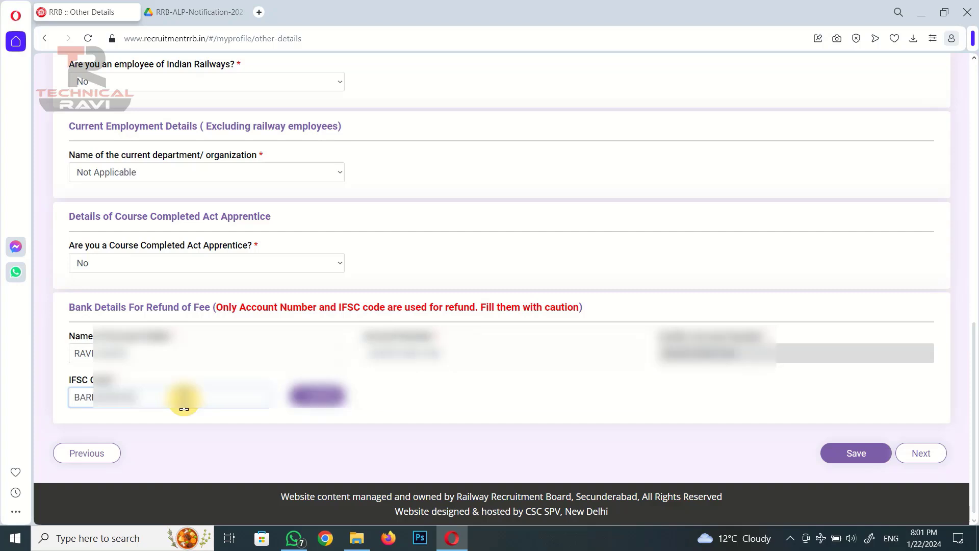
{"action": "left_click", "coordinate": [318, 397]}
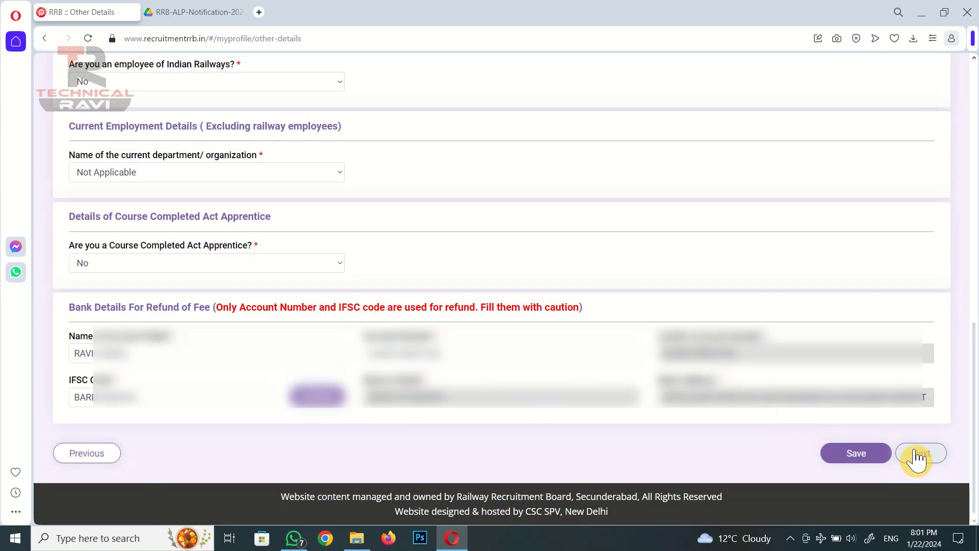
{"action": "left_click", "coordinate": [856, 456]}
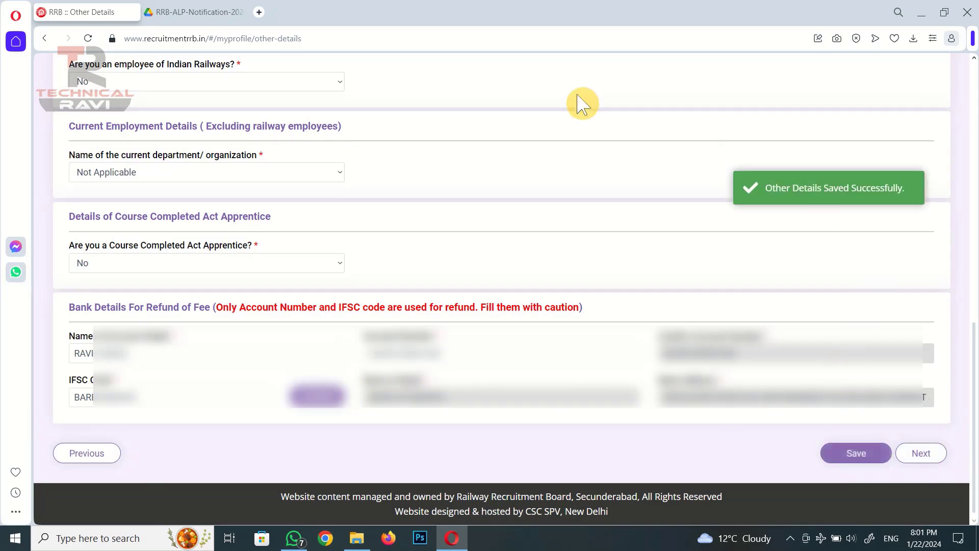
{"action": "left_click", "coordinate": [922, 453]}
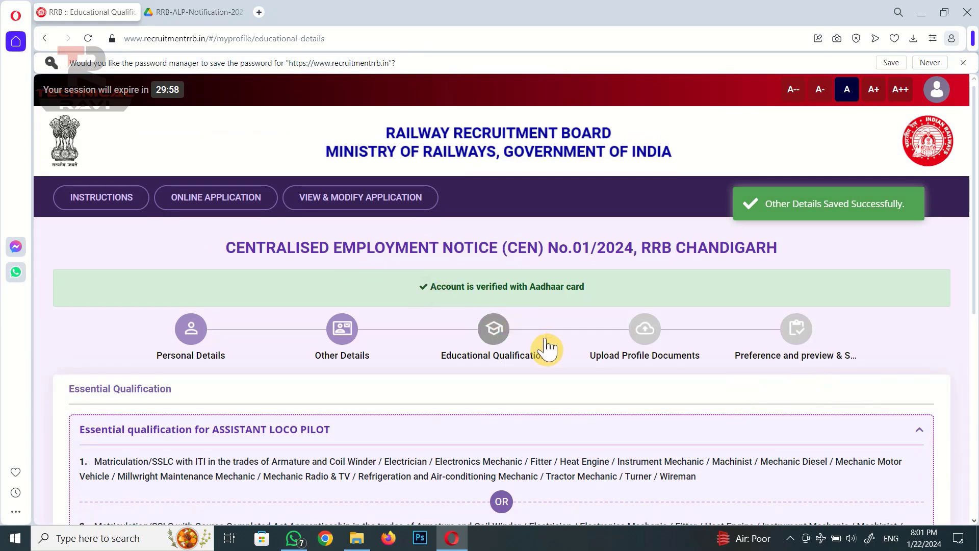
Add the Matriculation/10th/SSLC qualification with state HARYANA, district Sonipat, and the candidate's board, date of passing and roll number.
{"action": "scroll", "coordinate": [549, 351], "scroll_direction": "down", "scroll_amount": 3}
{"action": "scroll", "coordinate": [548, 351], "scroll_direction": "down", "scroll_amount": 3}
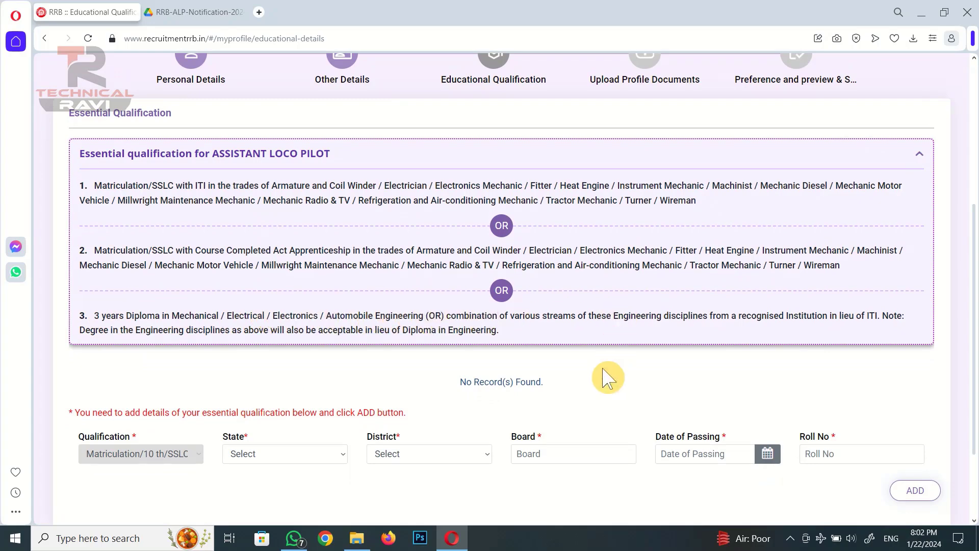
{"action": "scroll", "coordinate": [573, 386], "scroll_direction": "down", "scroll_amount": 1}
{"action": "scroll", "coordinate": [572, 386], "scroll_direction": "down", "scroll_amount": 1}
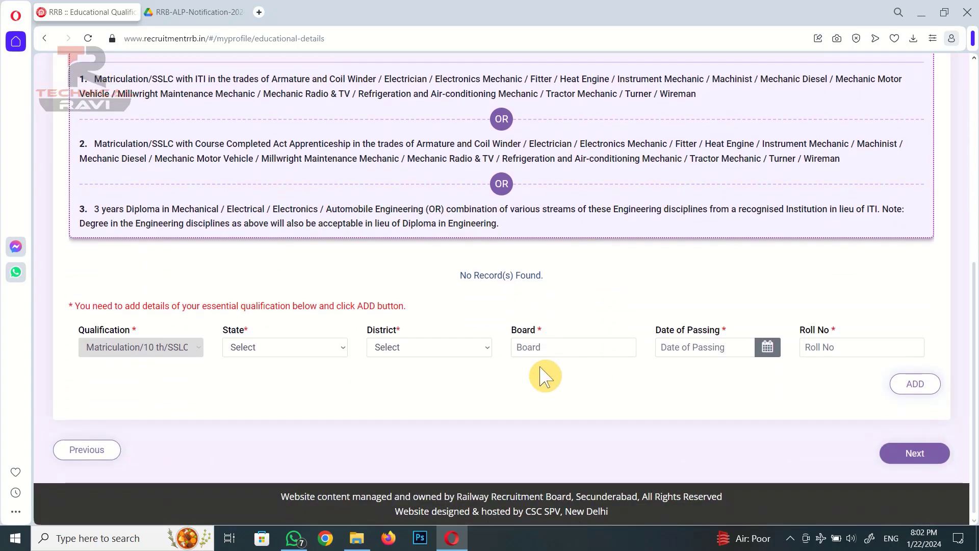
{"action": "left_click", "coordinate": [294, 355]}
{"action": "scroll", "coordinate": [291, 306], "scroll_direction": "down", "scroll_amount": 1}
{"action": "left_click", "coordinate": [260, 225]}
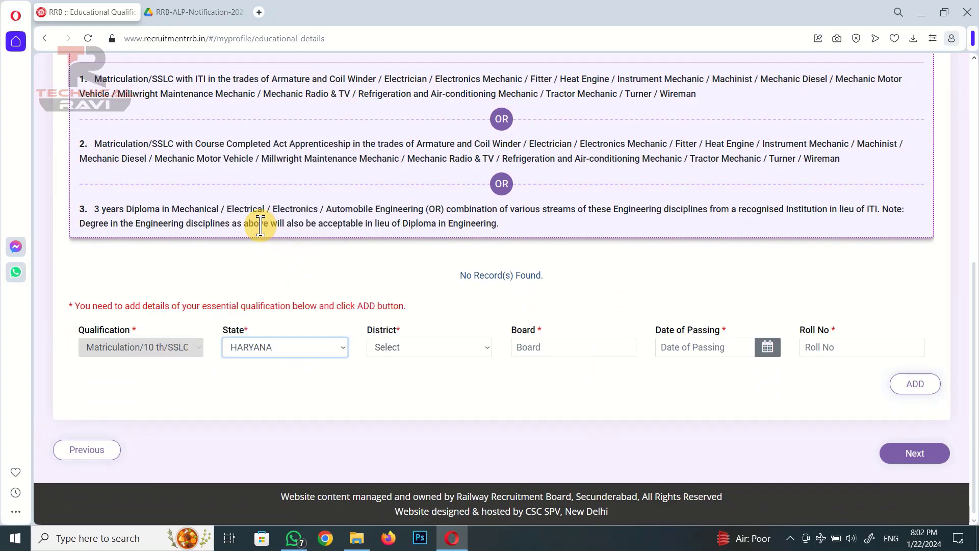
{"action": "left_click", "coordinate": [389, 350]}
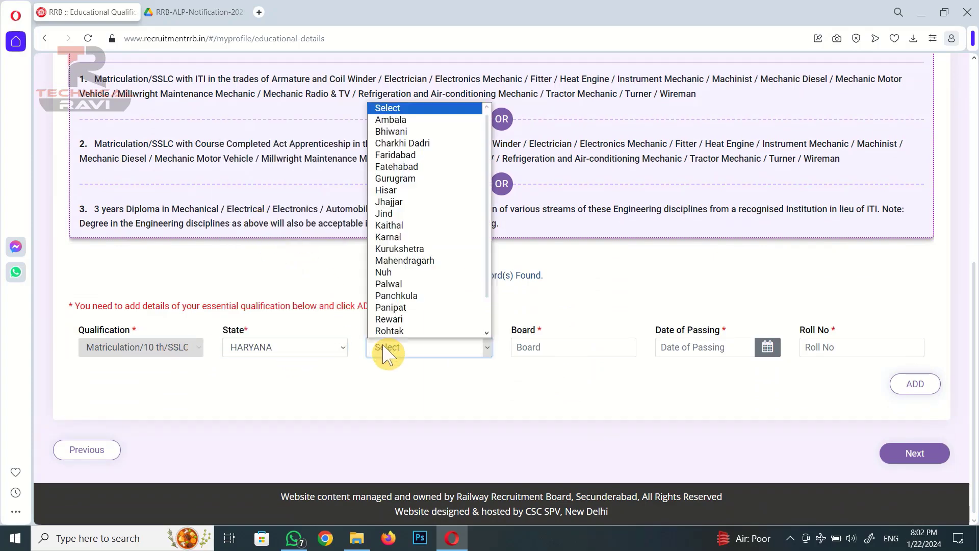
{"action": "scroll", "coordinate": [400, 329], "scroll_direction": "down", "scroll_amount": 1}
{"action": "left_click", "coordinate": [401, 321]}
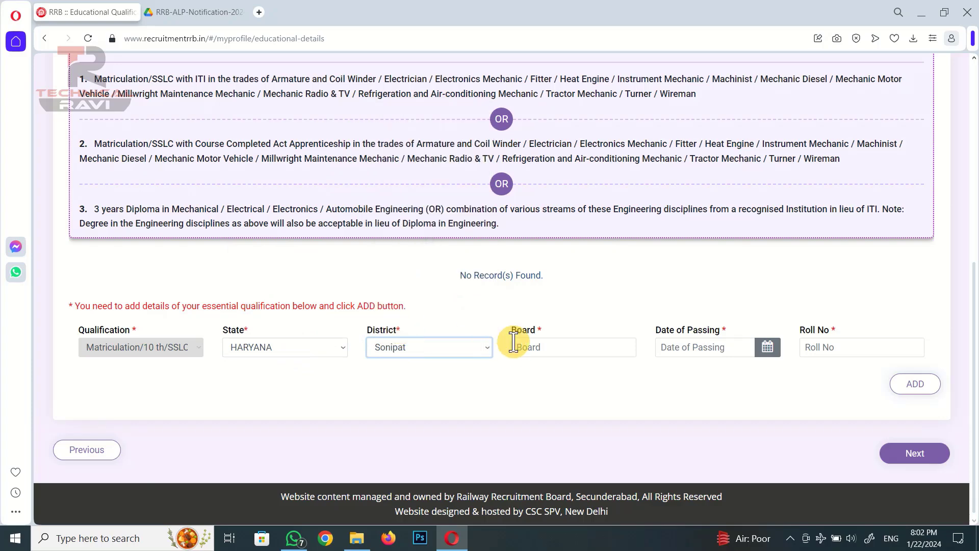
{"action": "left_click", "coordinate": [529, 345]}
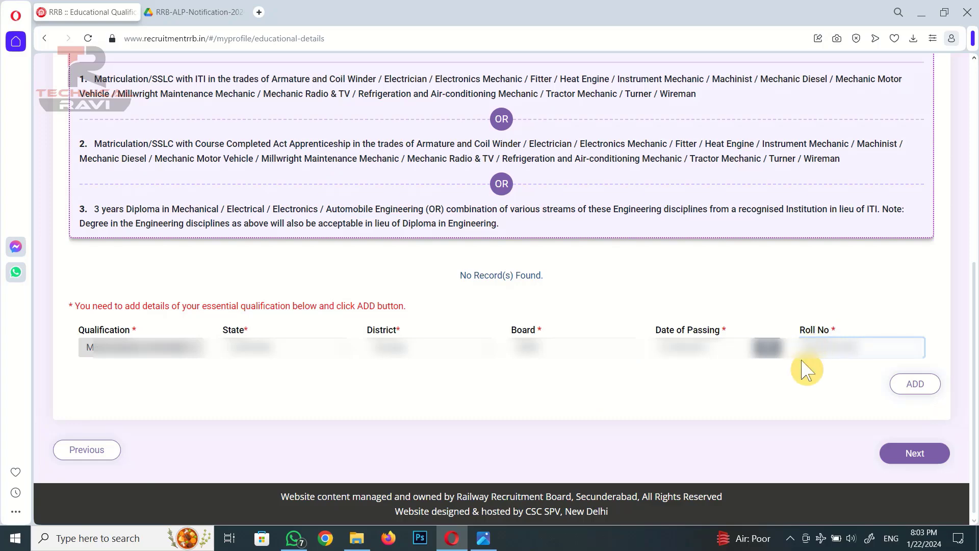
{"action": "left_click", "coordinate": [916, 386]}
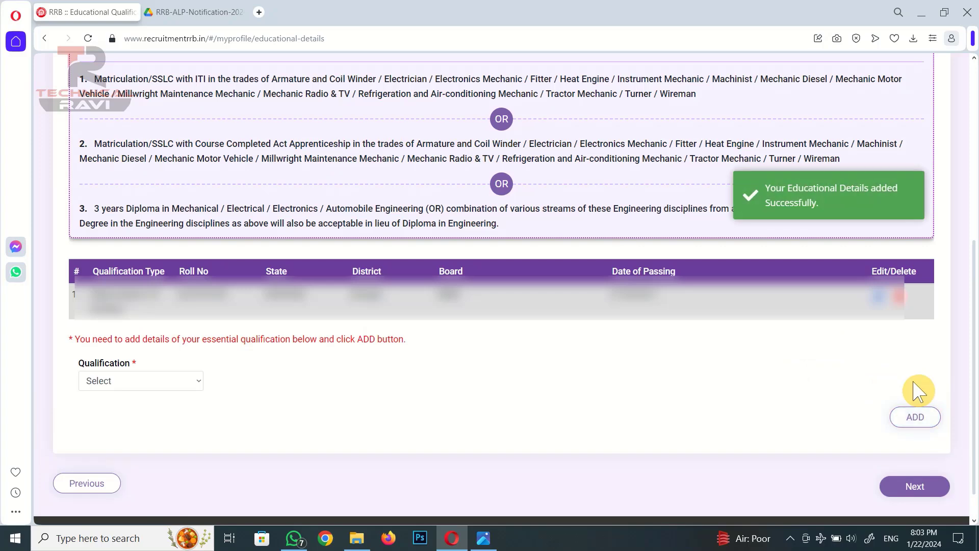
Set the next qualification to 3 years diploma in Engineering with Electronics as the discipline.
{"action": "left_click", "coordinate": [139, 382]}
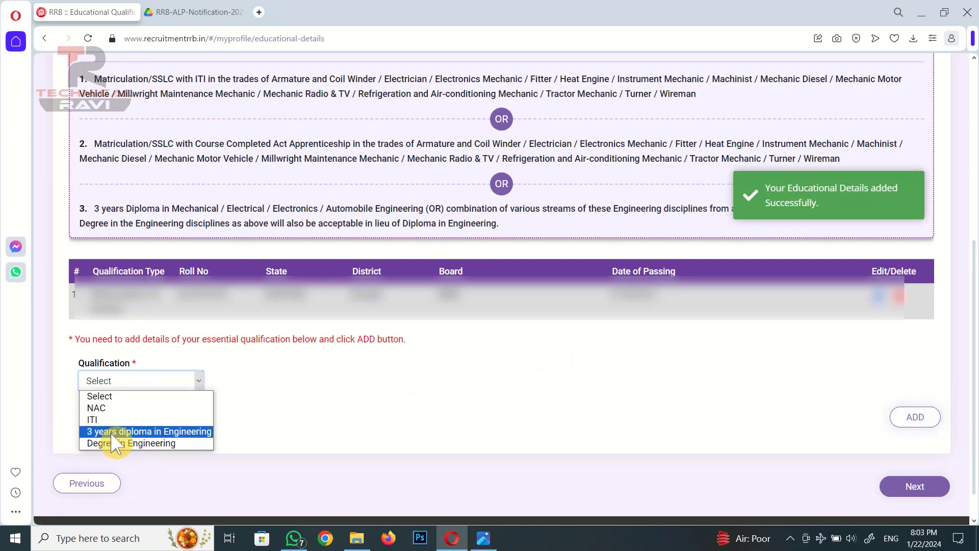
{"action": "left_click", "coordinate": [209, 433]}
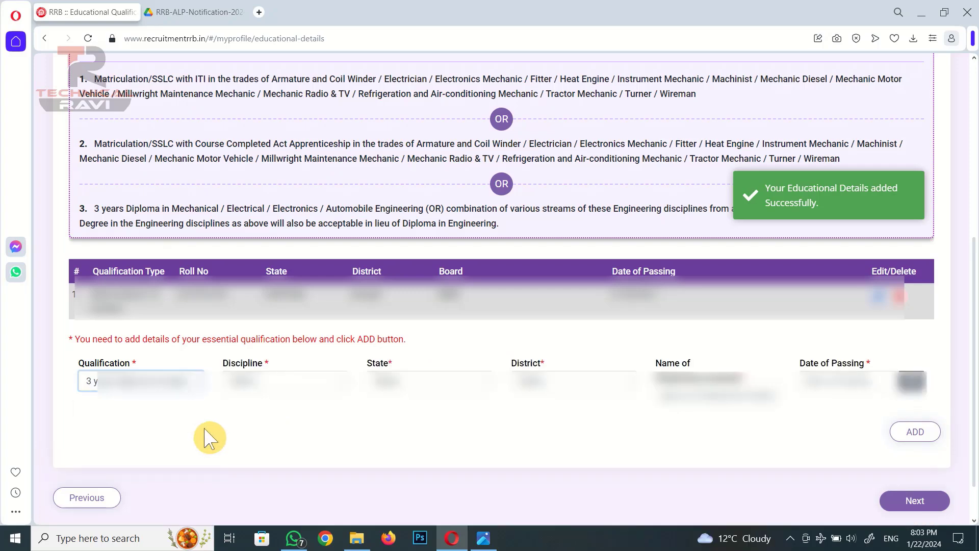
{"action": "left_click", "coordinate": [284, 390]}
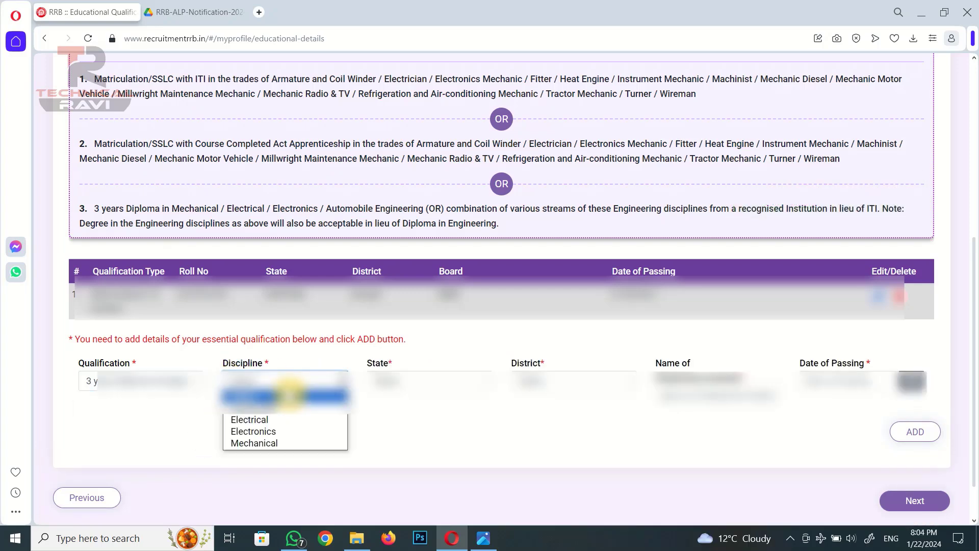
{"action": "left_click", "coordinate": [289, 431]}
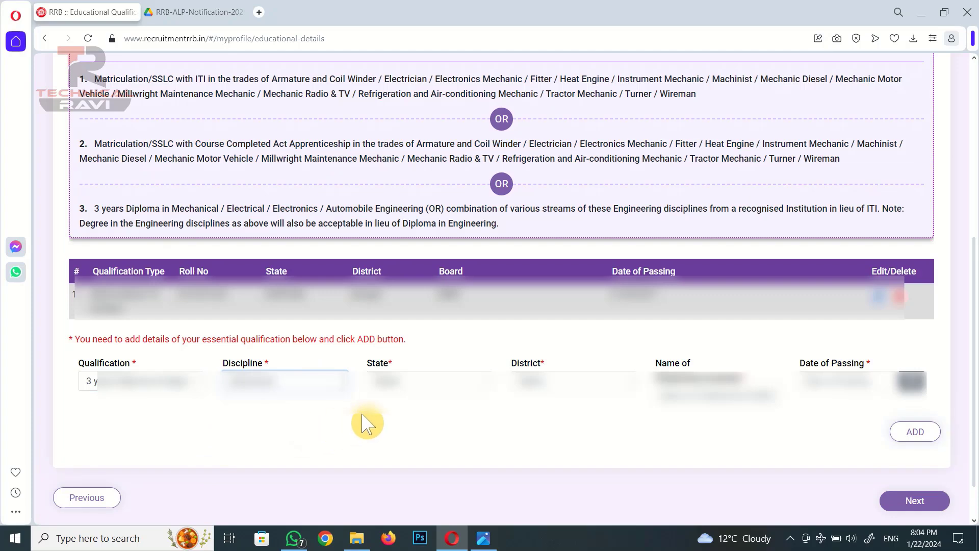
Set the diploma's state to Haryana and district to Sonipat, fill in the institution and a July 2014 date of passing, and add the qualification.
{"action": "left_click", "coordinate": [403, 390]}
{"action": "scroll", "coordinate": [408, 265], "scroll_direction": "down", "scroll_amount": 1}
{"action": "left_click", "coordinate": [411, 269]}
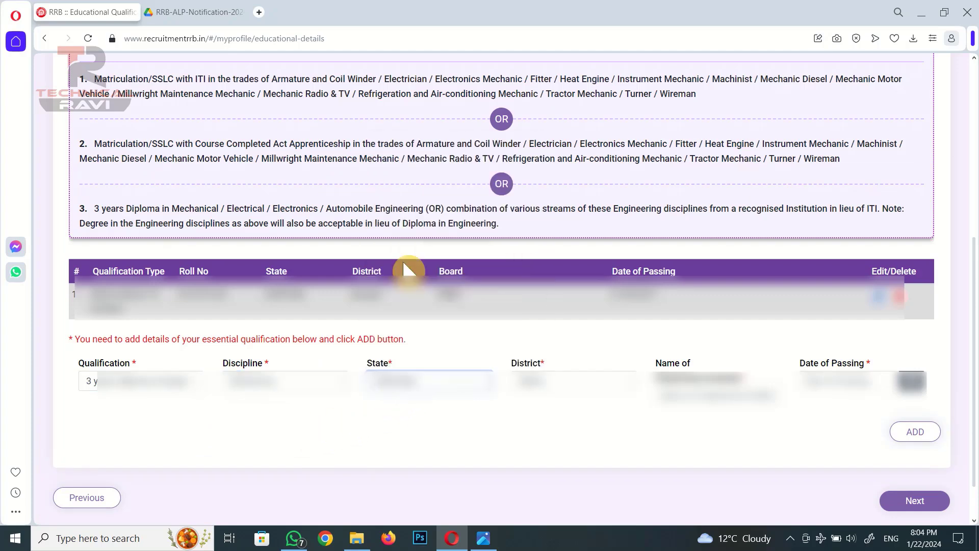
{"action": "left_click", "coordinate": [536, 382]}
{"action": "scroll", "coordinate": [551, 357], "scroll_direction": "down", "scroll_amount": 1}
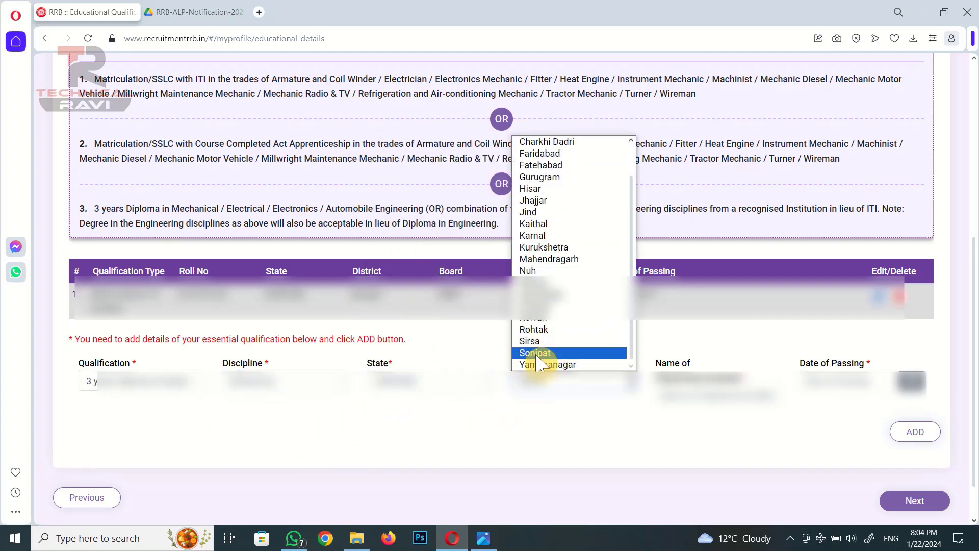
{"action": "left_click", "coordinate": [572, 356]}
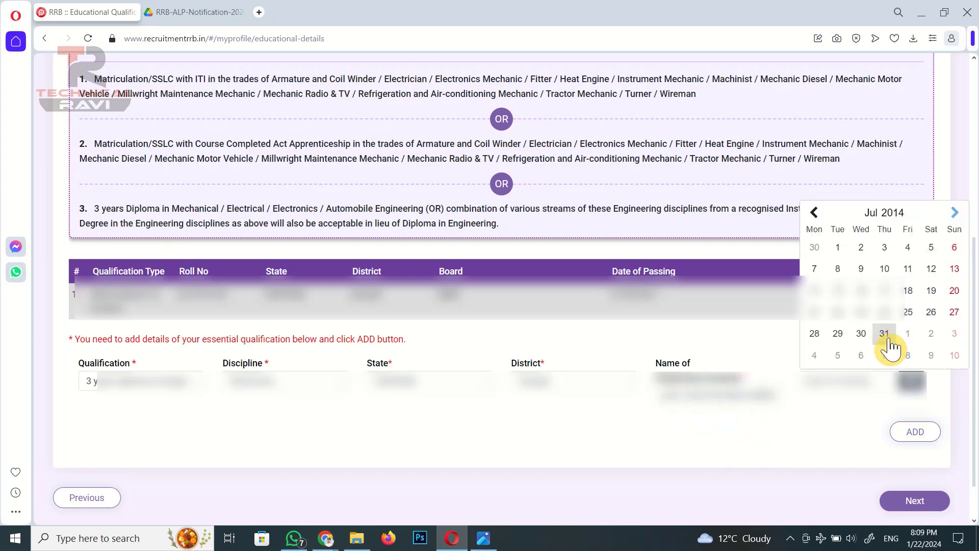
{"action": "left_click", "coordinate": [846, 300]}
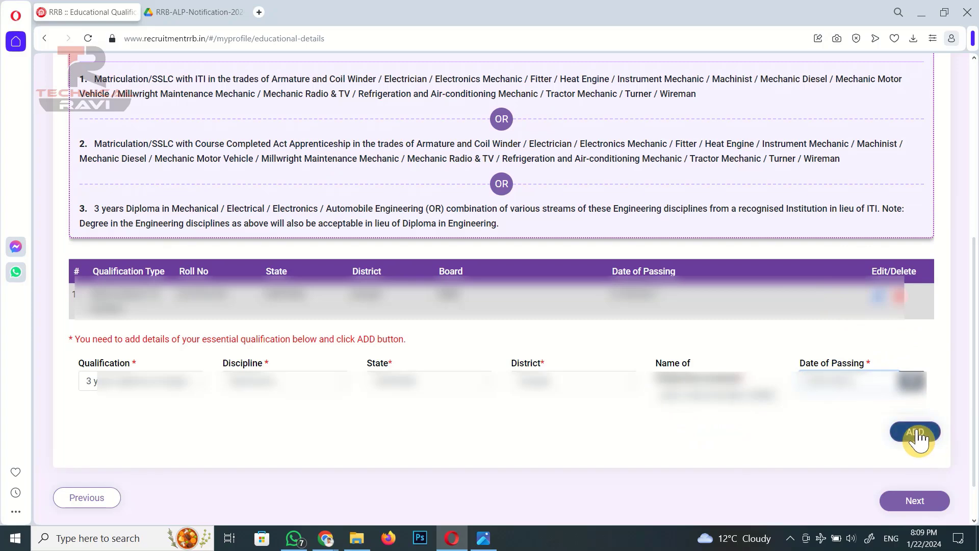
{"action": "left_click", "coordinate": [916, 433]}
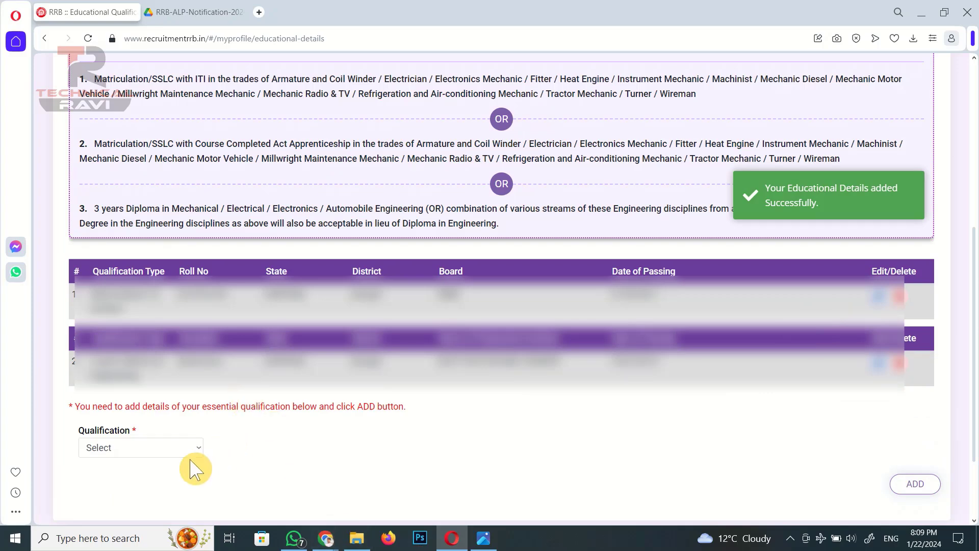
Proceed from Educational Qualification to Upload Profile Documents without adding another qualification.
{"action": "left_click", "coordinate": [161, 456]}
{"action": "left_click", "coordinate": [224, 451]}
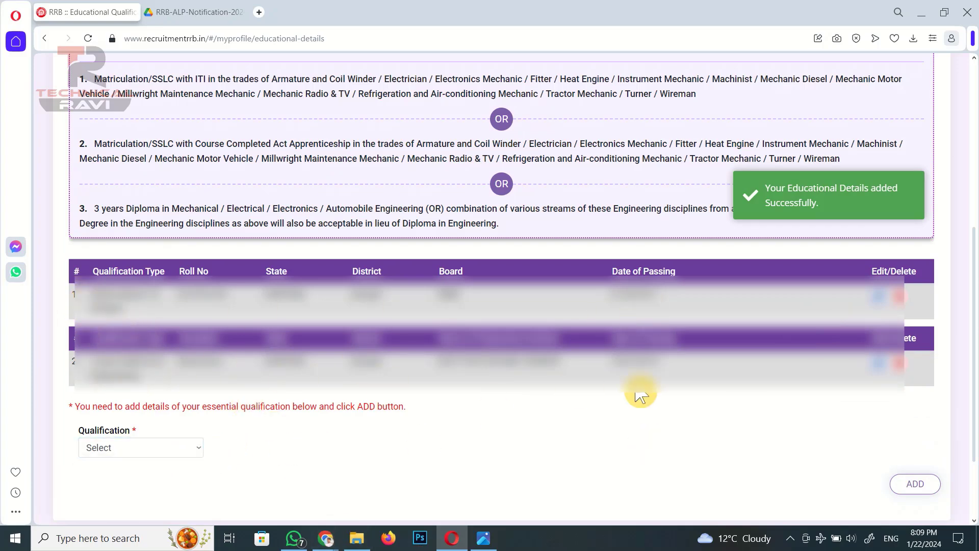
{"action": "scroll", "coordinate": [625, 411], "scroll_direction": "up", "scroll_amount": 1}
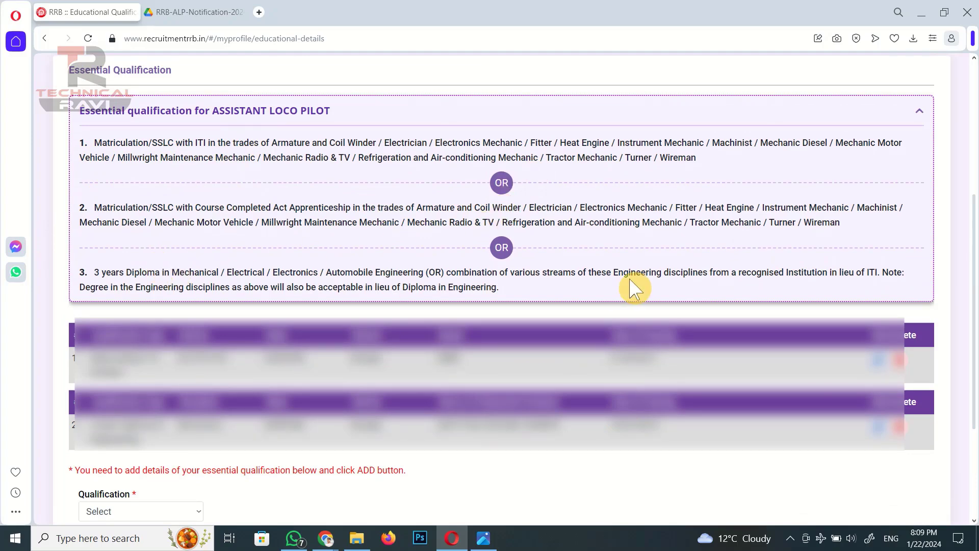
{"action": "scroll", "coordinate": [616, 352], "scroll_direction": "down", "scroll_amount": 3}
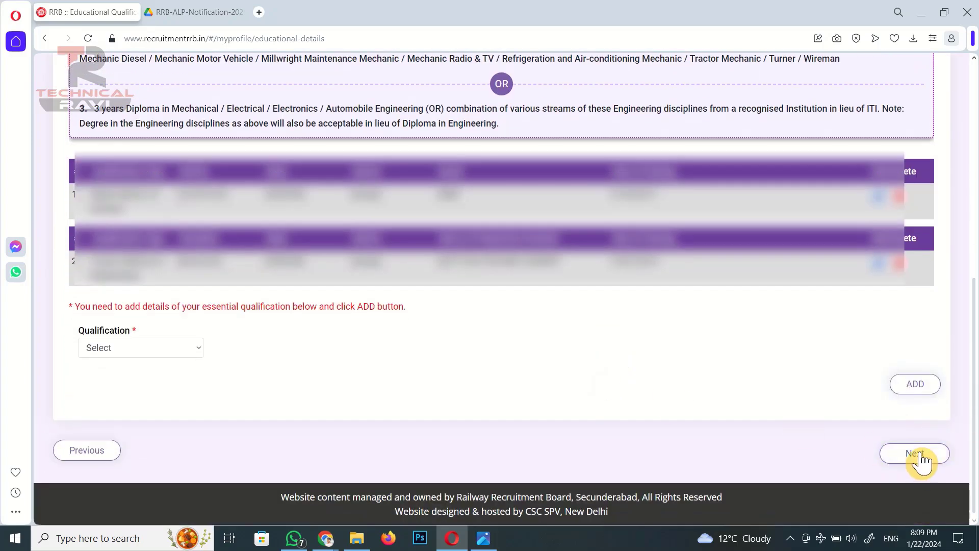
{"action": "left_click", "coordinate": [922, 461]}
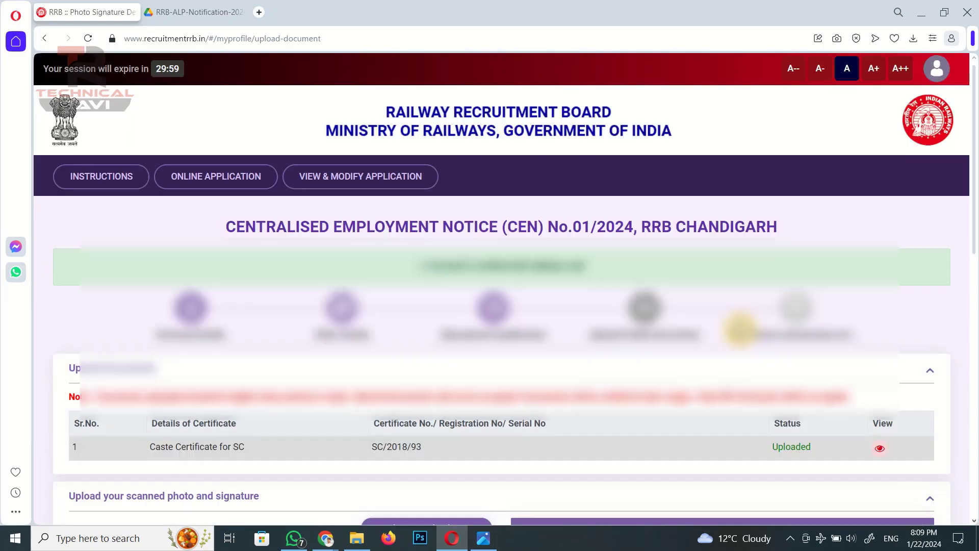
Review the photograph and signature specifications and check the sample photos for acceptable and unacceptable portraits.
{"action": "scroll", "coordinate": [740, 329], "scroll_direction": "down", "scroll_amount": 3}
{"action": "scroll", "coordinate": [745, 339], "scroll_direction": "down", "scroll_amount": 4}
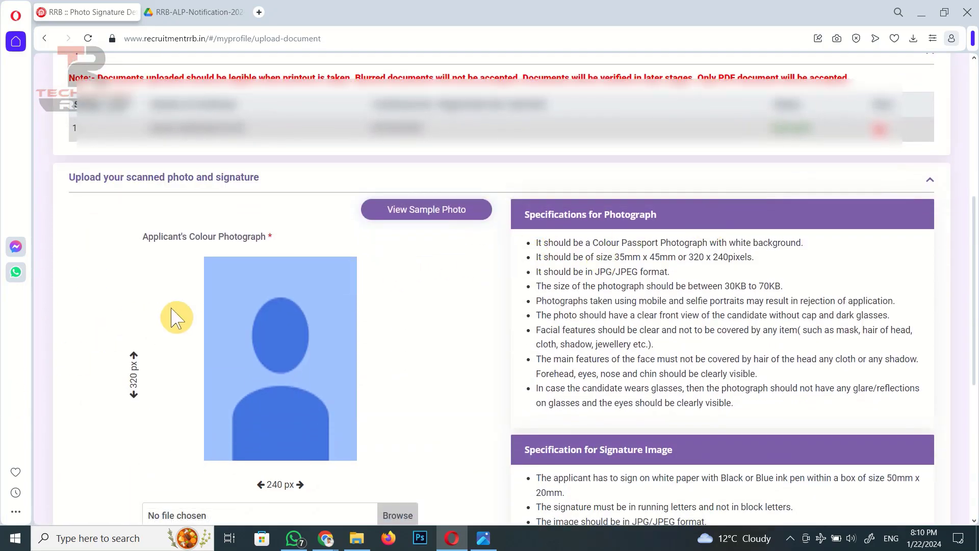
{"action": "scroll", "coordinate": [255, 416], "scroll_direction": "down", "scroll_amount": 1}
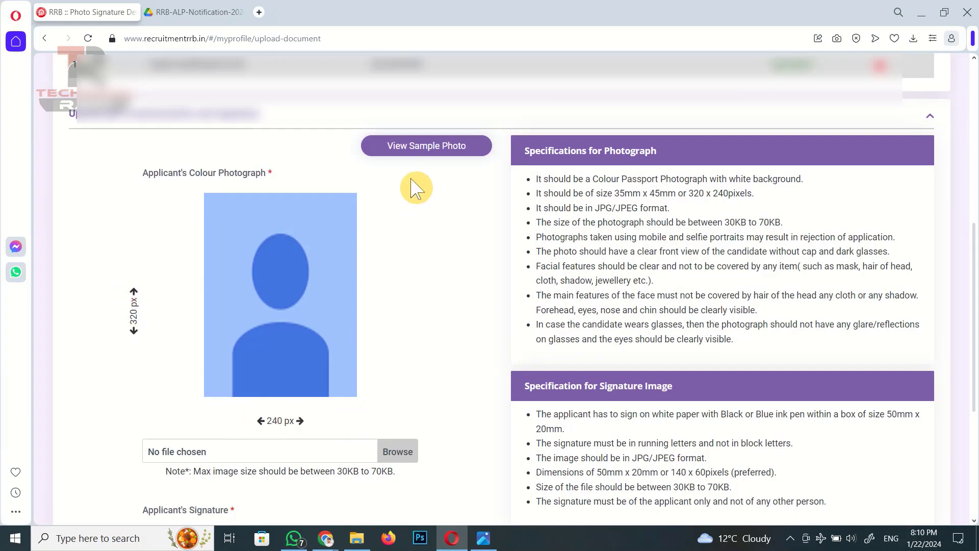
{"action": "left_click", "coordinate": [423, 145]}
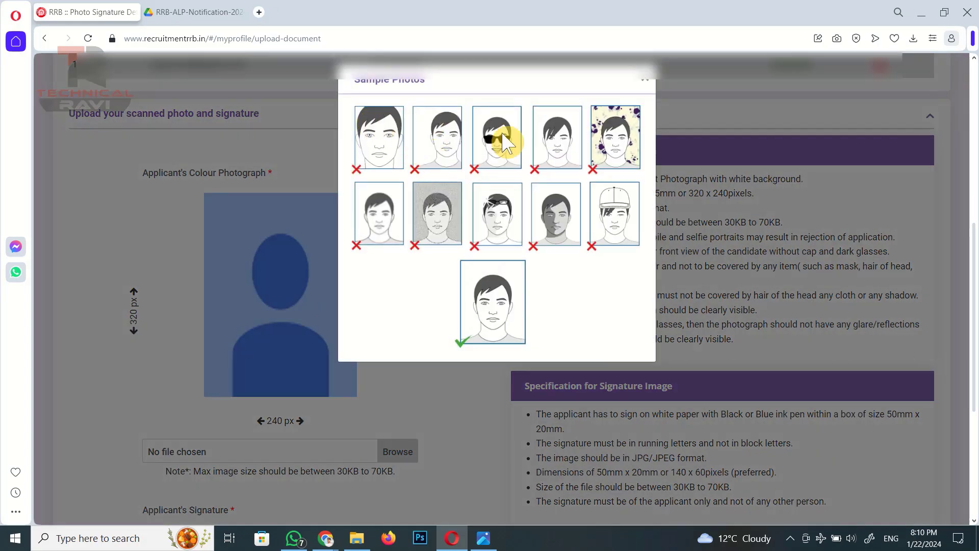
{"action": "left_click", "coordinate": [649, 87]}
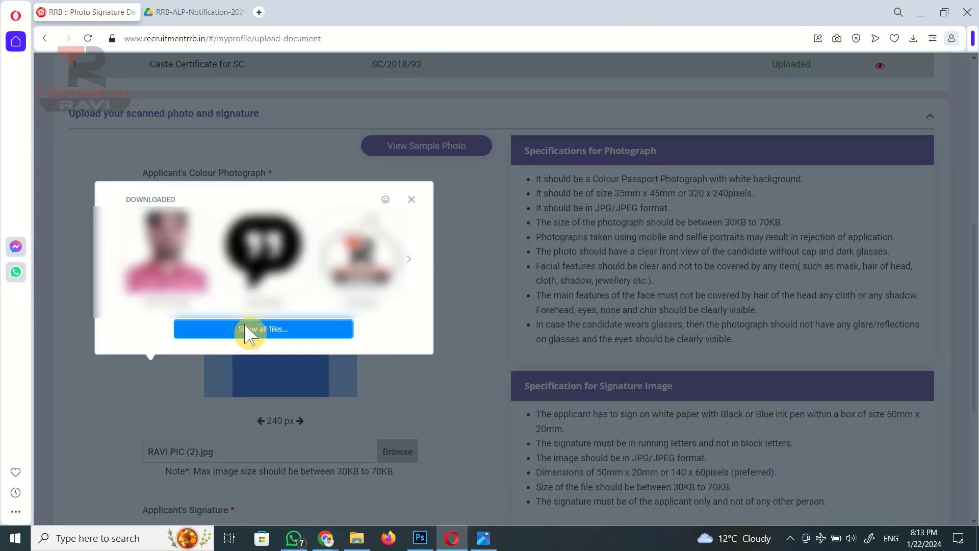
Choose photo.jpg from the Desktop as the applicant's colour photograph and accept its crop.
{"action": "left_click", "coordinate": [252, 328]}
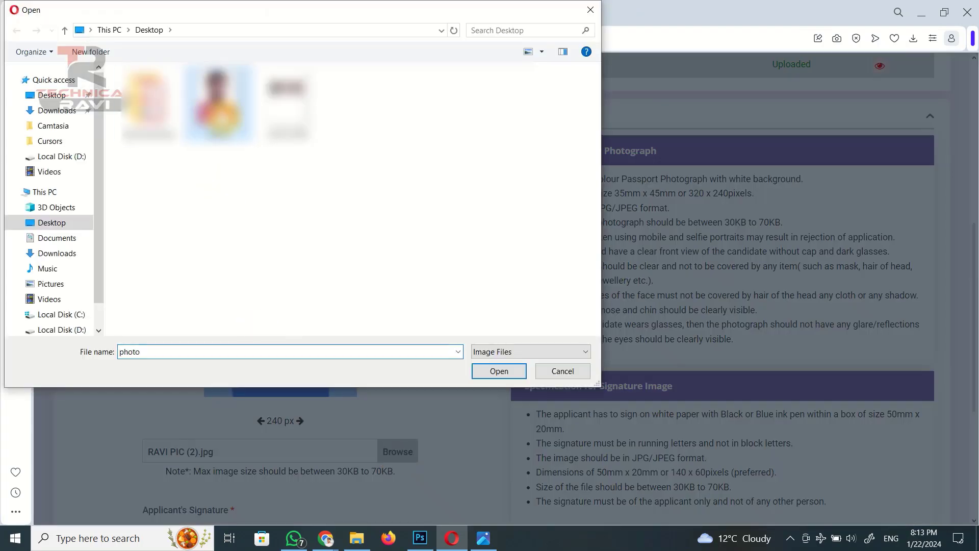
{"action": "key", "text": "Return"}
{"action": "left_click", "coordinate": [561, 344]}
Choose sign.jpg as the applicant's signature, accept its crop, and save both images before proceeding to the preferences.
{"action": "scroll", "coordinate": [416, 371], "scroll_direction": "down", "scroll_amount": 4}
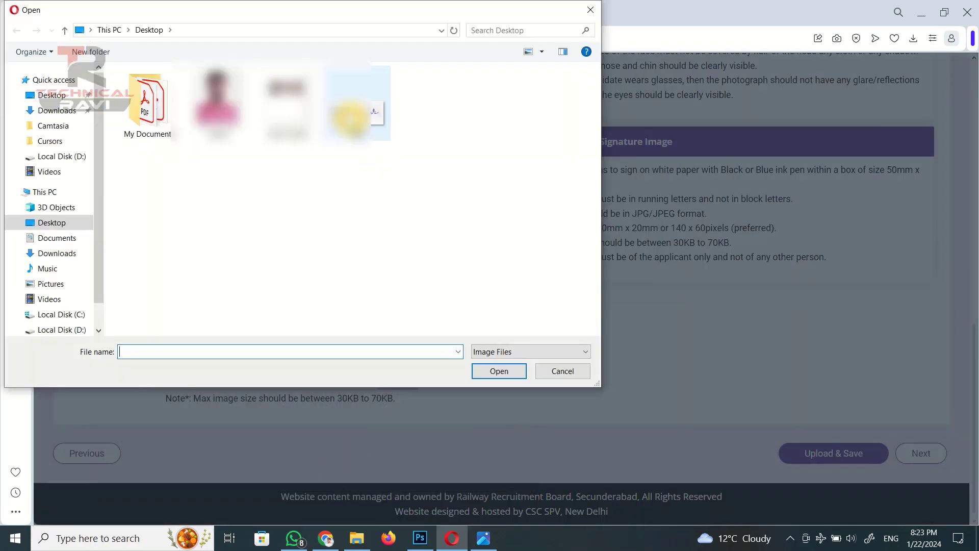
{"action": "left_click", "coordinate": [499, 372]}
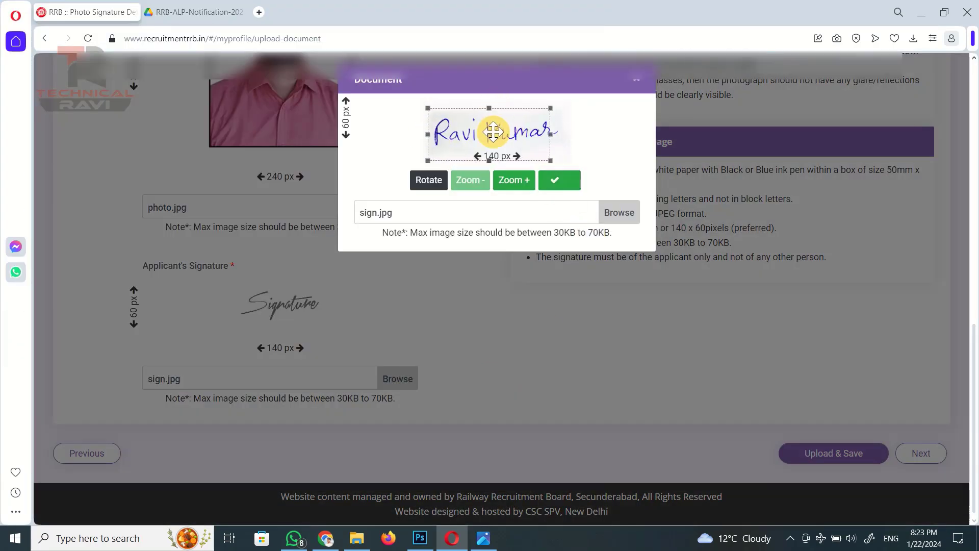
{"action": "left_click", "coordinate": [564, 178]}
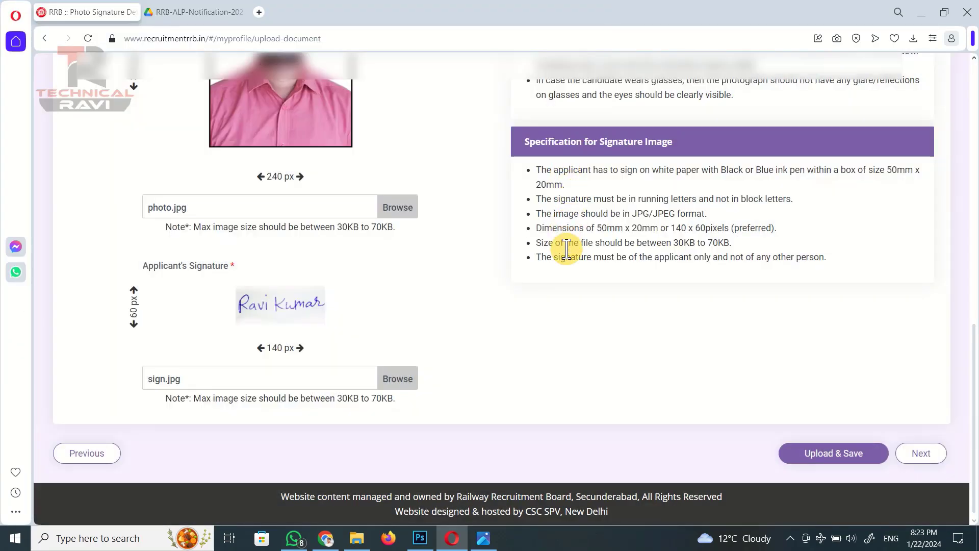
{"action": "left_click", "coordinate": [830, 455]}
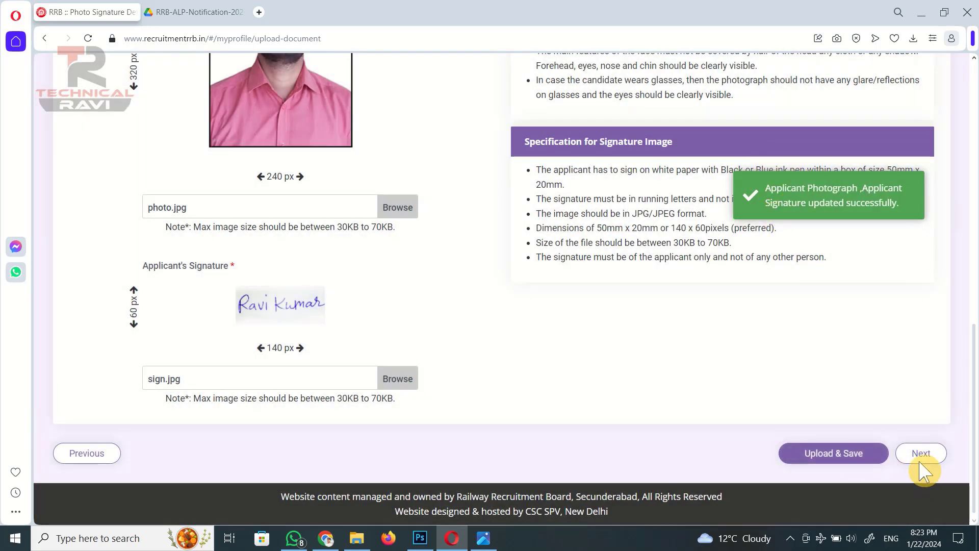
{"action": "left_click", "coordinate": [923, 453]}
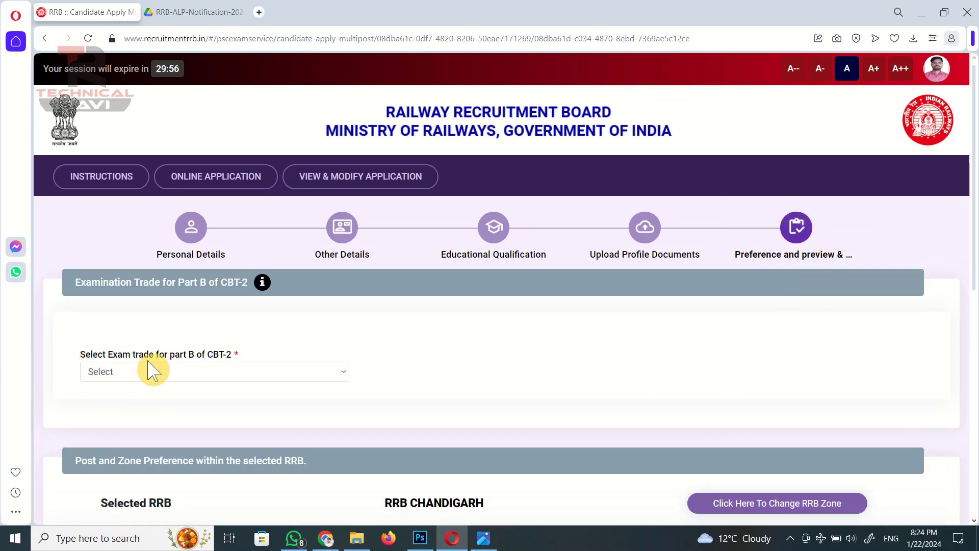
Set the exam trade for part B of CBT-2 to Electronics Mechanic.
{"action": "left_click", "coordinate": [236, 370]}
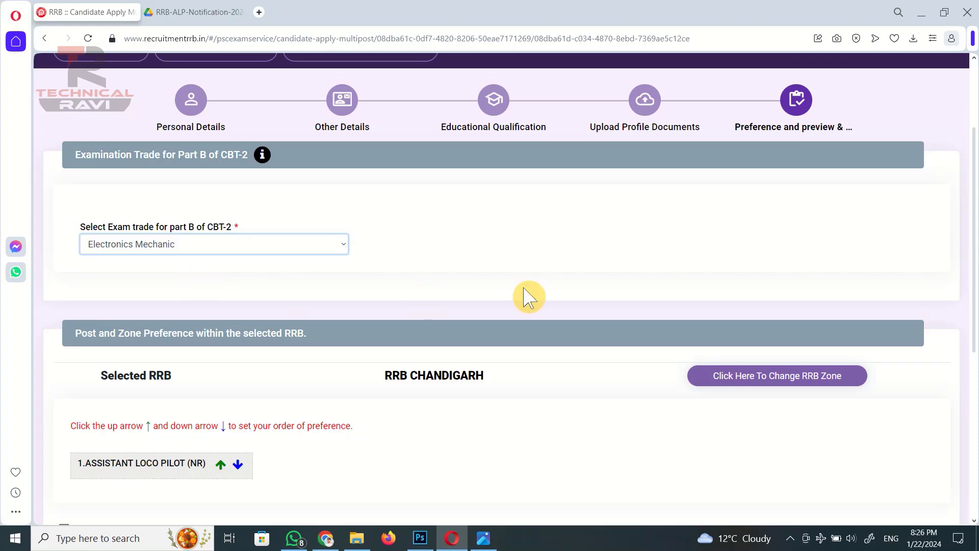
{"action": "left_click", "coordinate": [508, 260]}
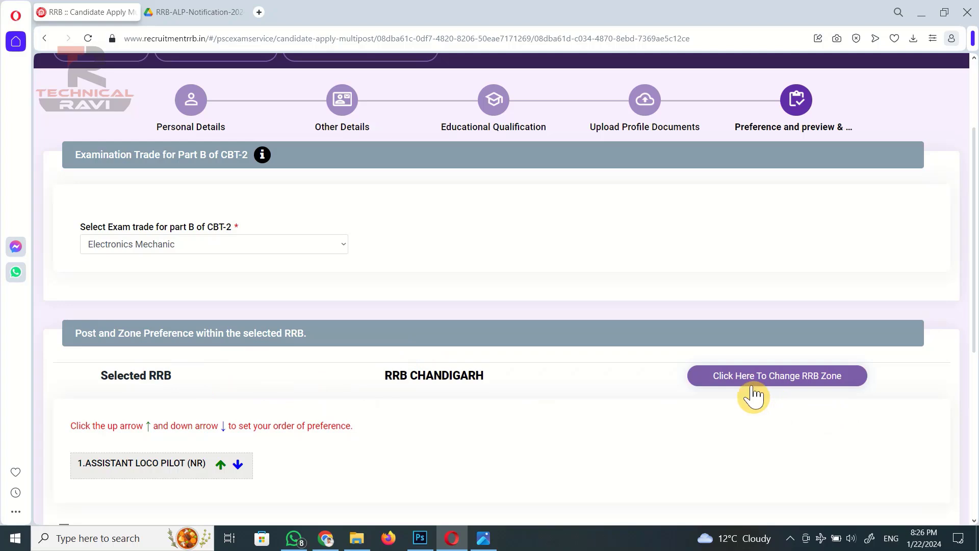
Confirm the order of post preference, complete the declaration with GANAUR as the place, and preview the application.
{"action": "scroll", "coordinate": [635, 438], "scroll_direction": "down", "scroll_amount": 3}
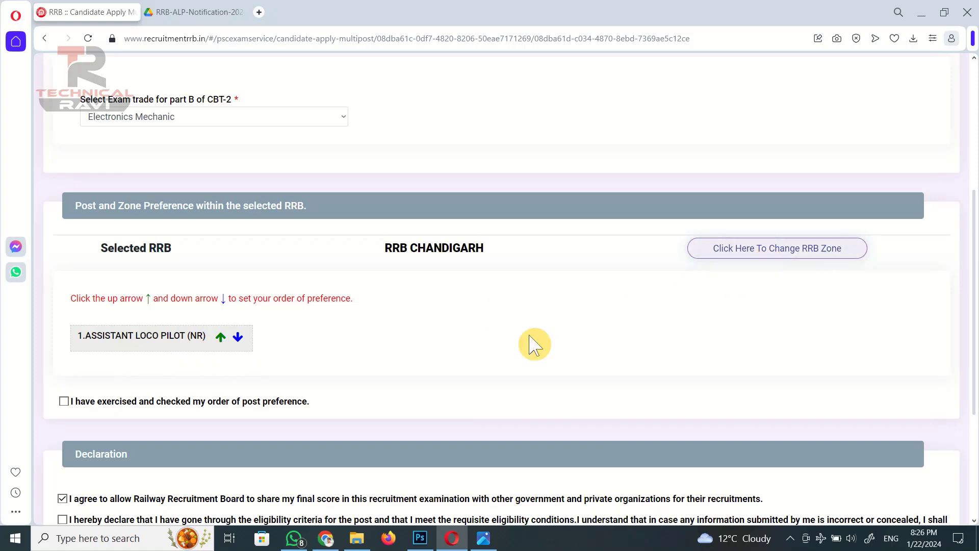
{"action": "scroll", "coordinate": [247, 377], "scroll_direction": "down", "scroll_amount": 5}
{"action": "left_click", "coordinate": [65, 211]}
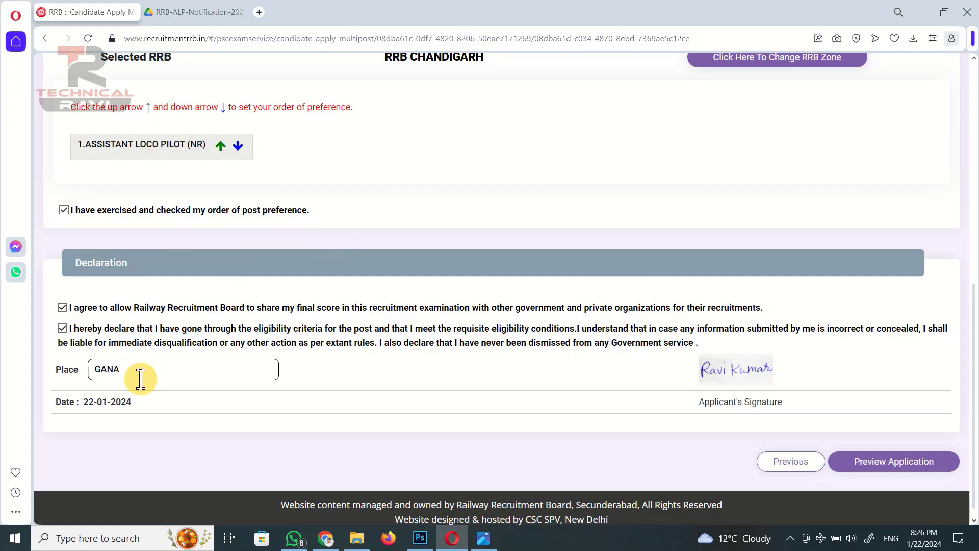
{"action": "left_click", "coordinate": [902, 461]}
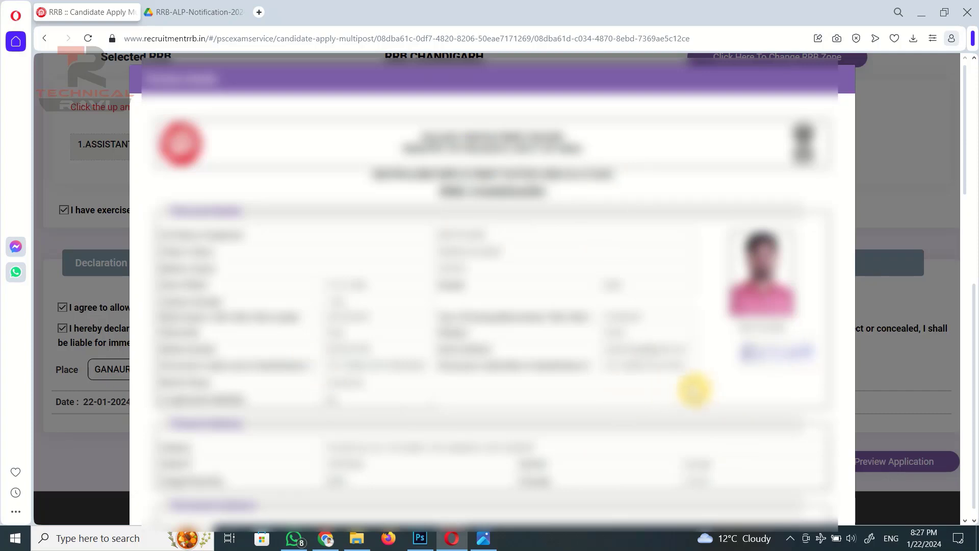
Review the application preview, declare the details re-checked and correct, and confirm the final submission.
{"action": "scroll", "coordinate": [695, 390], "scroll_direction": "down", "scroll_amount": 8}
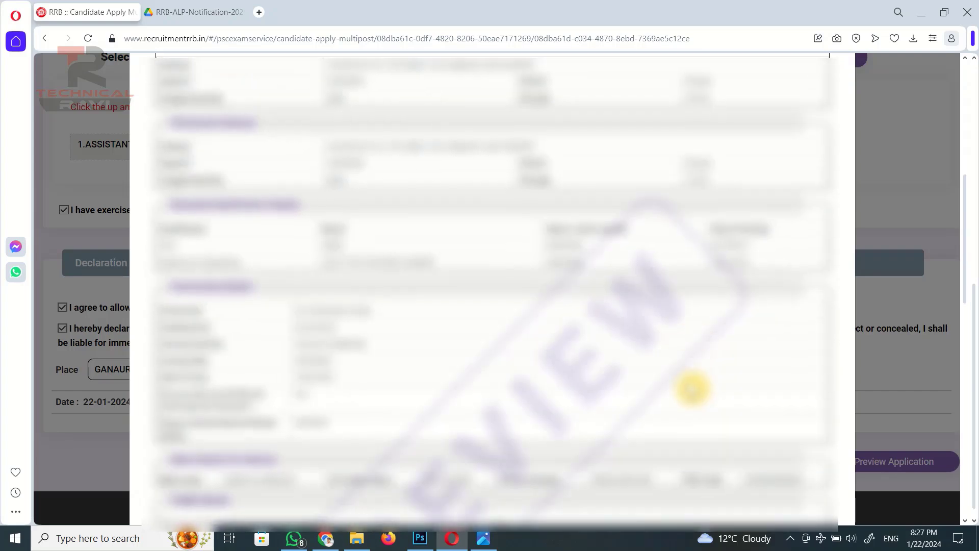
{"action": "scroll", "coordinate": [692, 390], "scroll_direction": "down", "scroll_amount": 6}
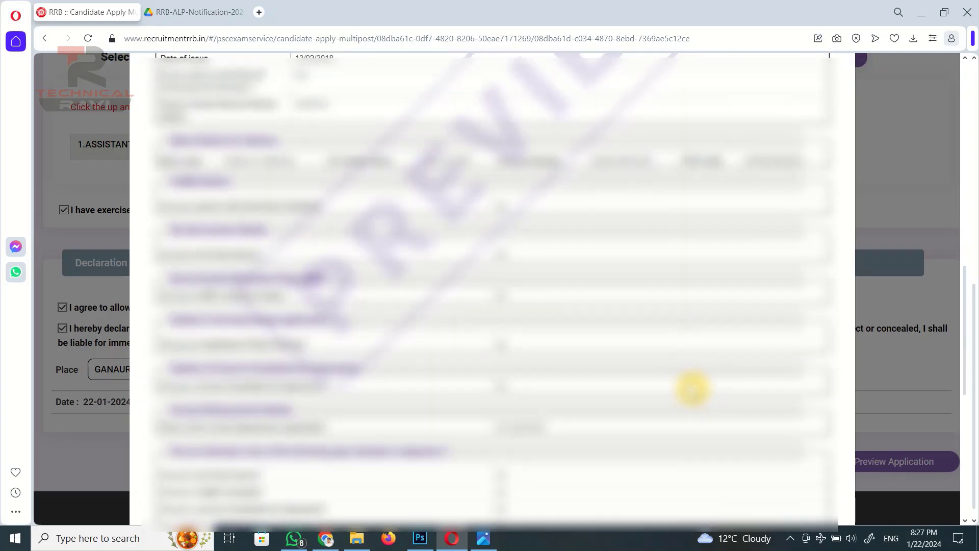
{"action": "scroll", "coordinate": [692, 389], "scroll_direction": "down", "scroll_amount": 8}
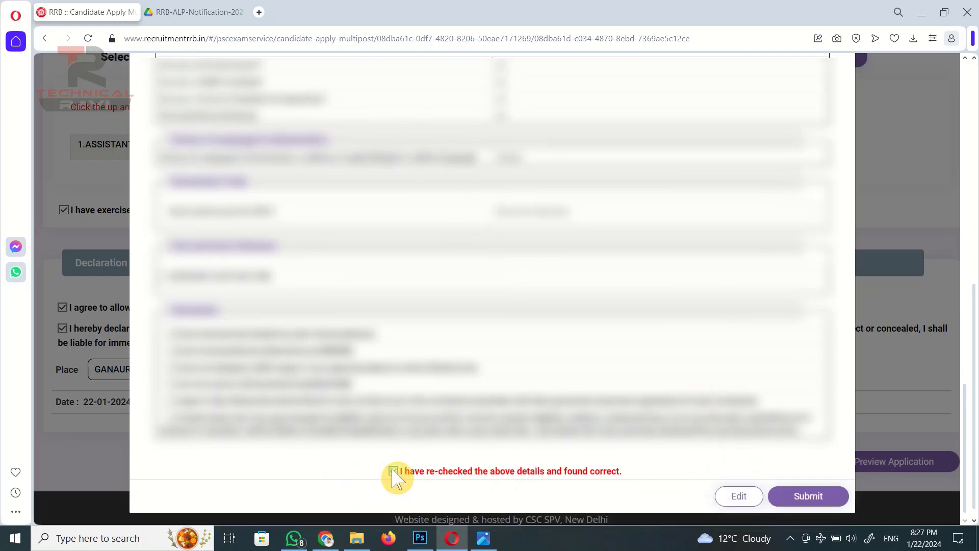
{"action": "left_click", "coordinate": [392, 470]}
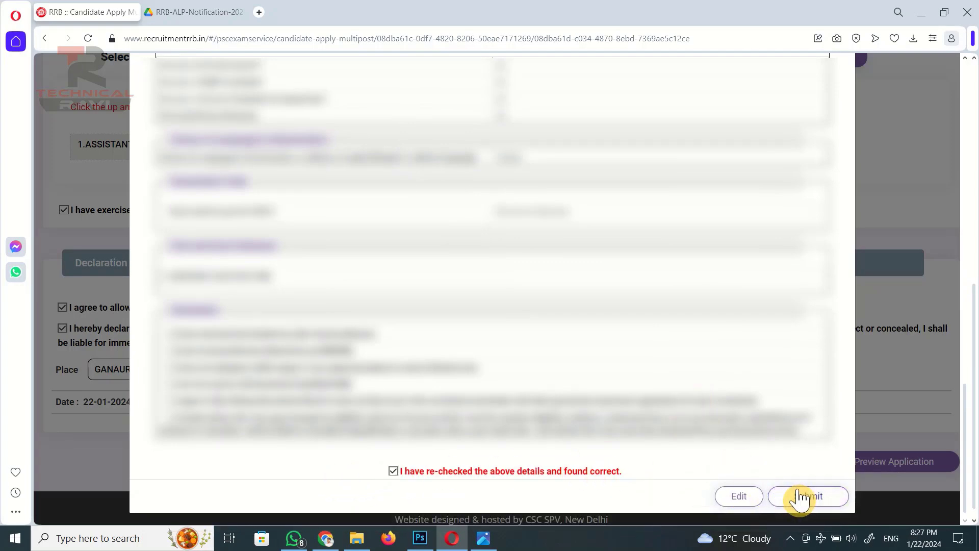
{"action": "left_click", "coordinate": [799, 496]}
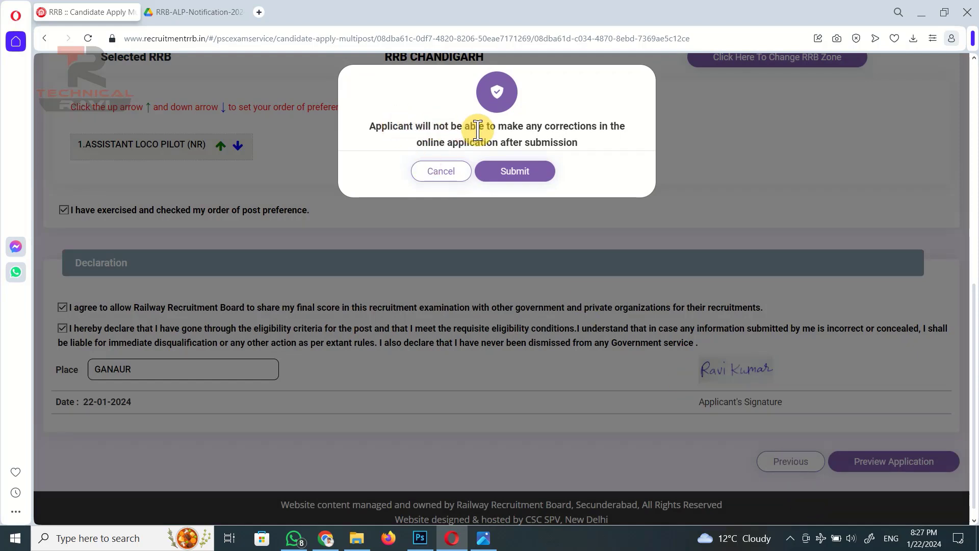
{"action": "left_click", "coordinate": [530, 176]}
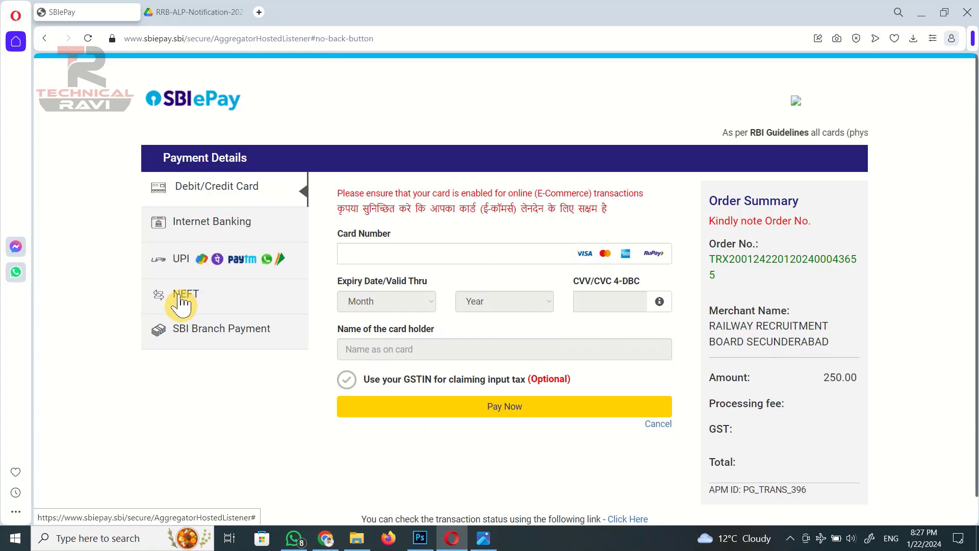
Choose UPI QR as the payment method for the application fee and proceed with the payment.
{"action": "left_click", "coordinate": [239, 261]}
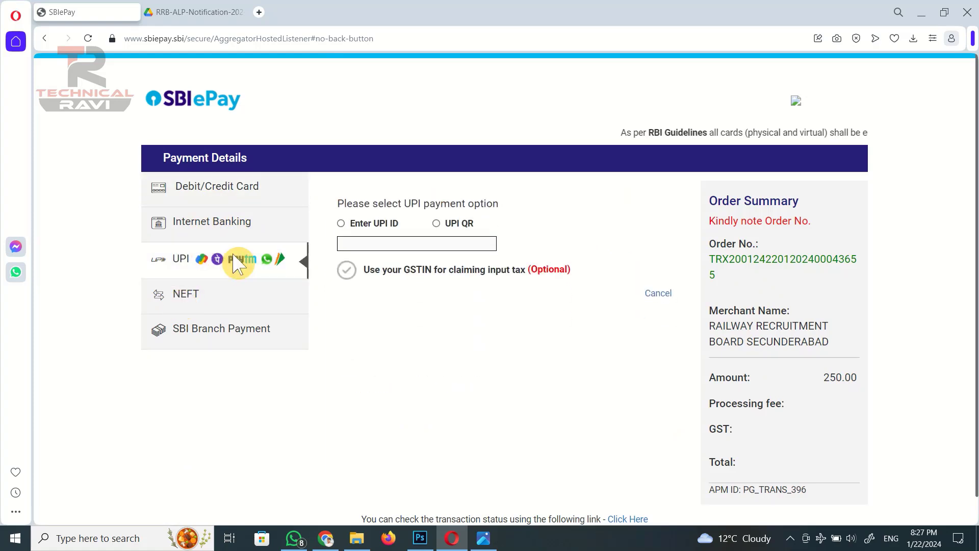
{"action": "left_click", "coordinate": [436, 223]}
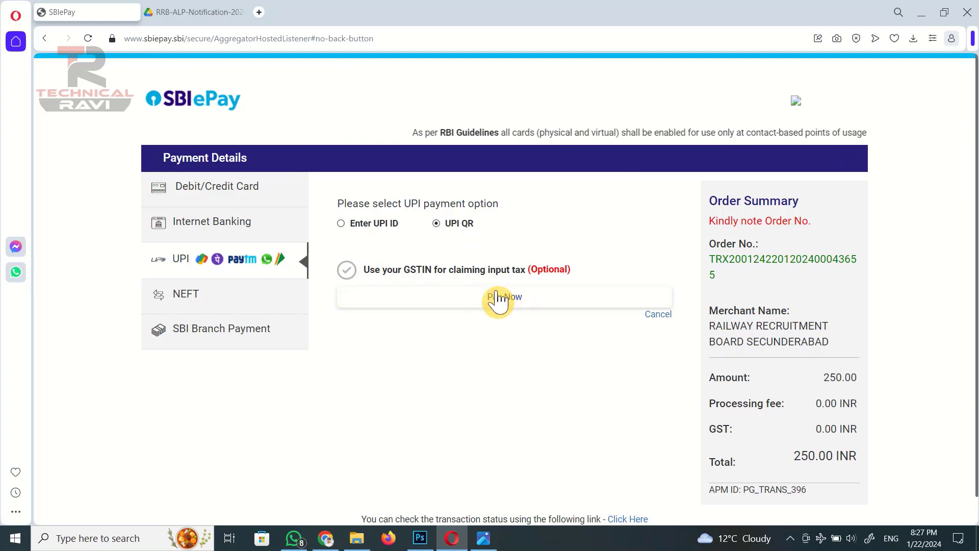
{"action": "left_click", "coordinate": [509, 299]}
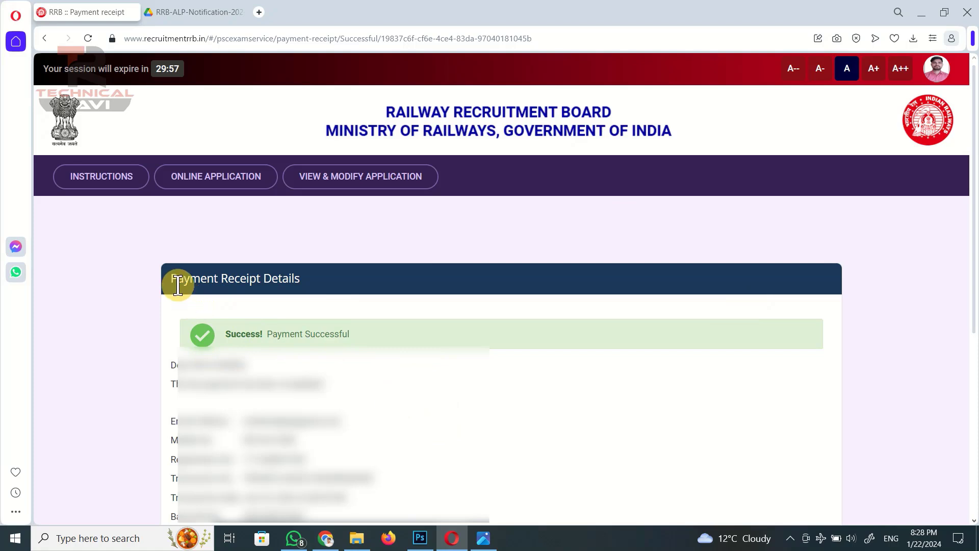
Print the payment receipt to a PDF and save it in the Downloads folder under the suggested file name.
{"action": "scroll", "coordinate": [434, 377], "scroll_direction": "down", "scroll_amount": 4}
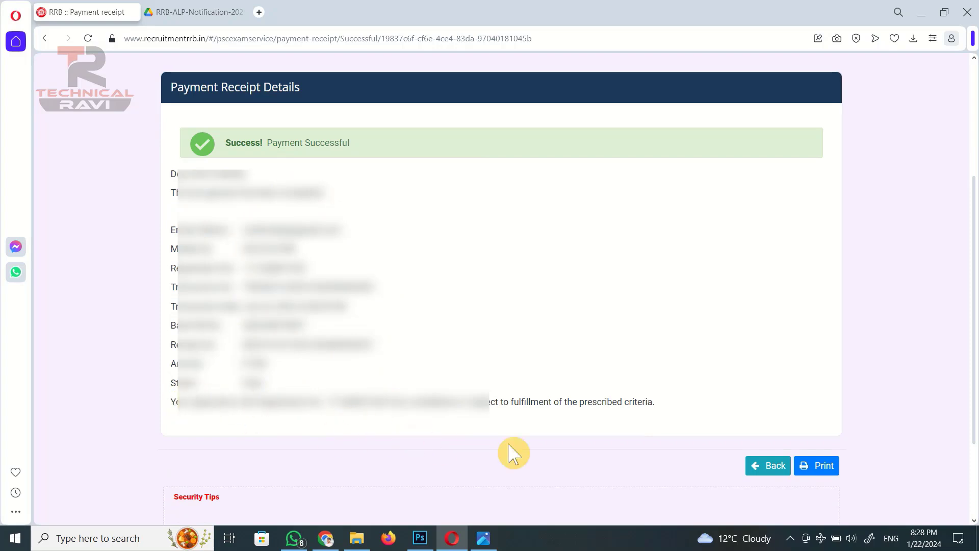
{"action": "left_click", "coordinate": [817, 466]}
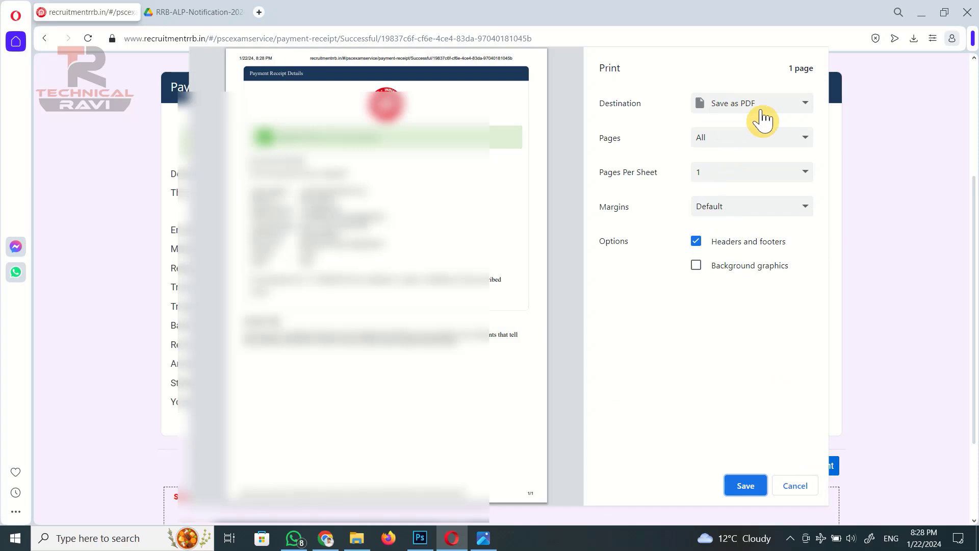
{"action": "left_click", "coordinate": [745, 487]}
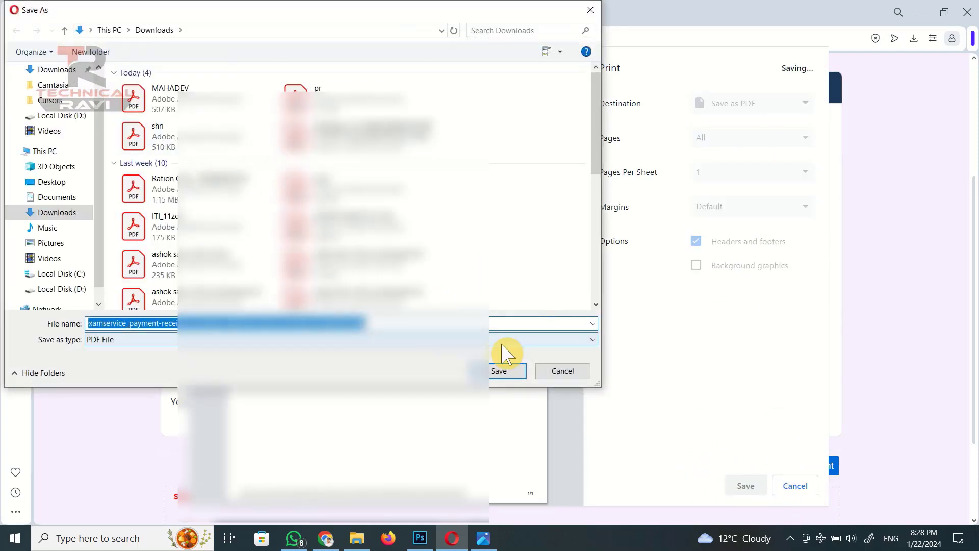
{"action": "left_click", "coordinate": [498, 371]}
Return to the application list, open the submitted ASSISTANT LOCO PILOT(NR) application, and look through it to the end.
{"action": "scroll", "coordinate": [618, 378], "scroll_direction": "down", "scroll_amount": 3}
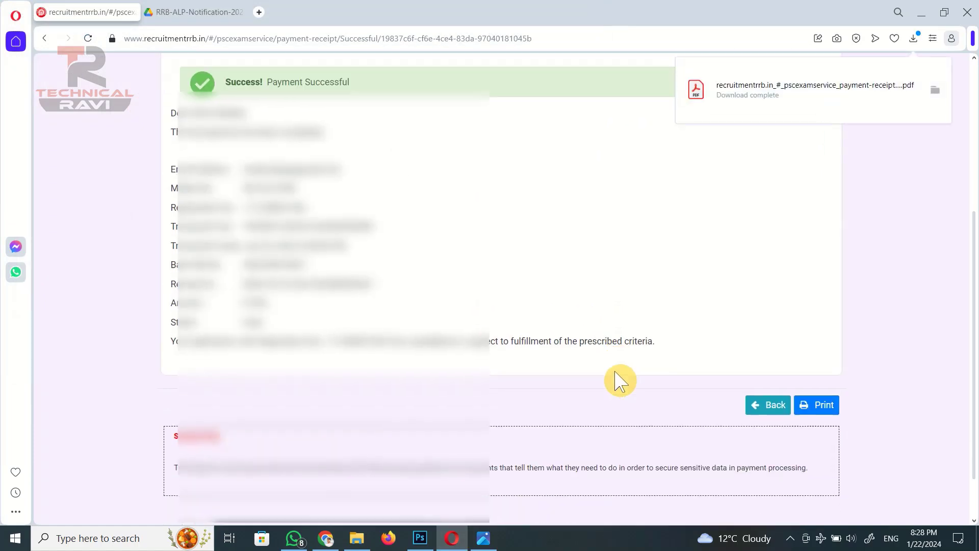
{"action": "left_click", "coordinate": [774, 351]}
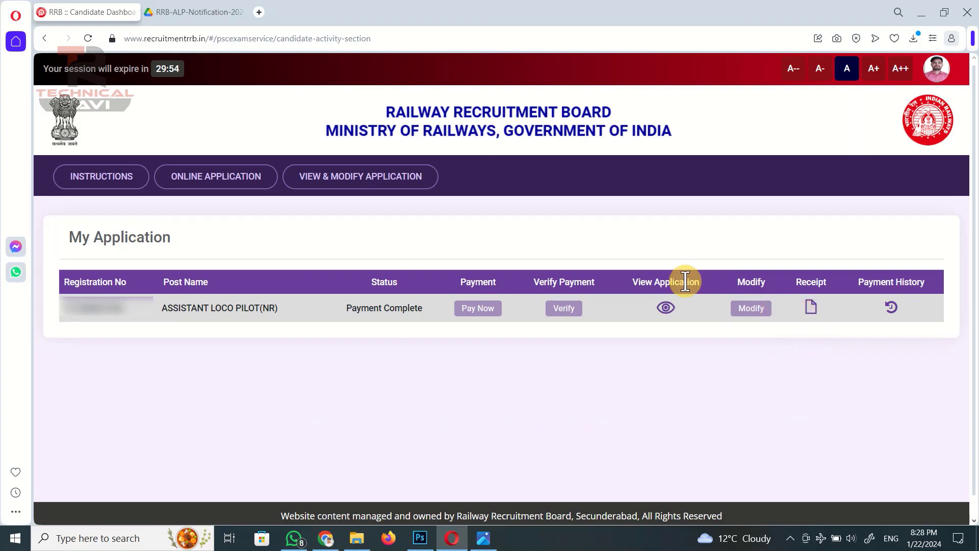
{"action": "left_click", "coordinate": [666, 308]}
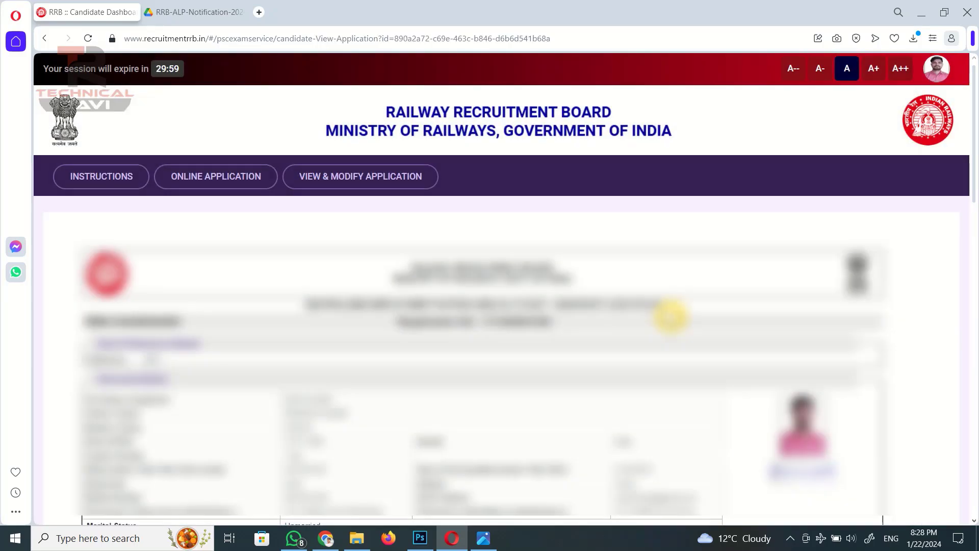
{"action": "scroll", "coordinate": [591, 389], "scroll_direction": "down", "scroll_amount": 15}
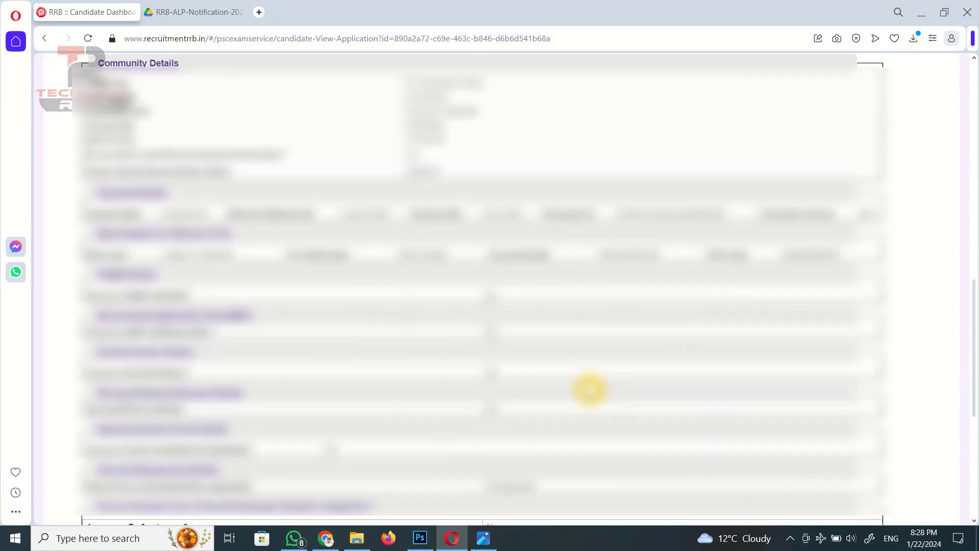
{"action": "scroll", "coordinate": [591, 389], "scroll_direction": "down", "scroll_amount": 10}
Print the application form to a PDF, check its preview, and save it in Downloads with "alp" in the file name.
{"action": "left_click", "coordinate": [829, 445]}
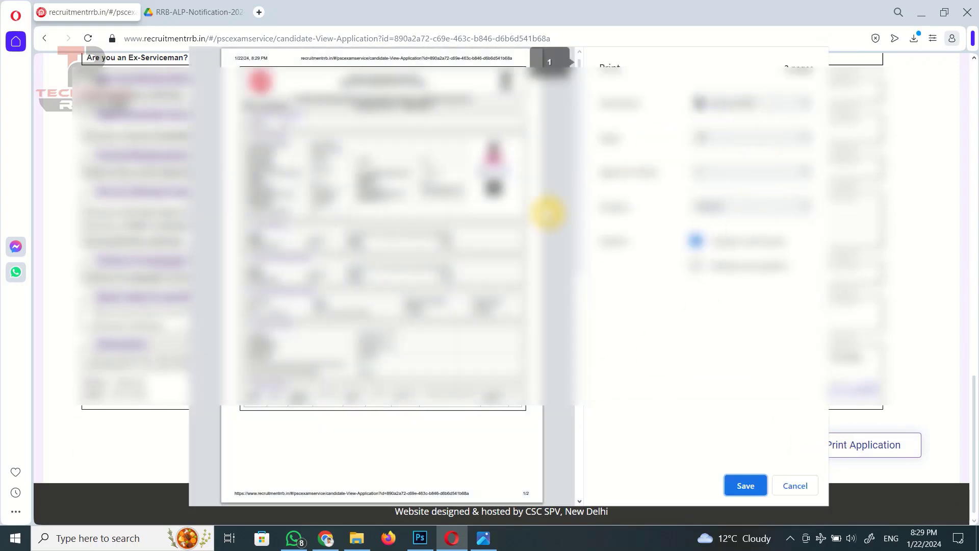
{"action": "scroll", "coordinate": [546, 216], "scroll_direction": "down", "scroll_amount": 10}
{"action": "scroll", "coordinate": [546, 216], "scroll_direction": "up", "scroll_amount": 10}
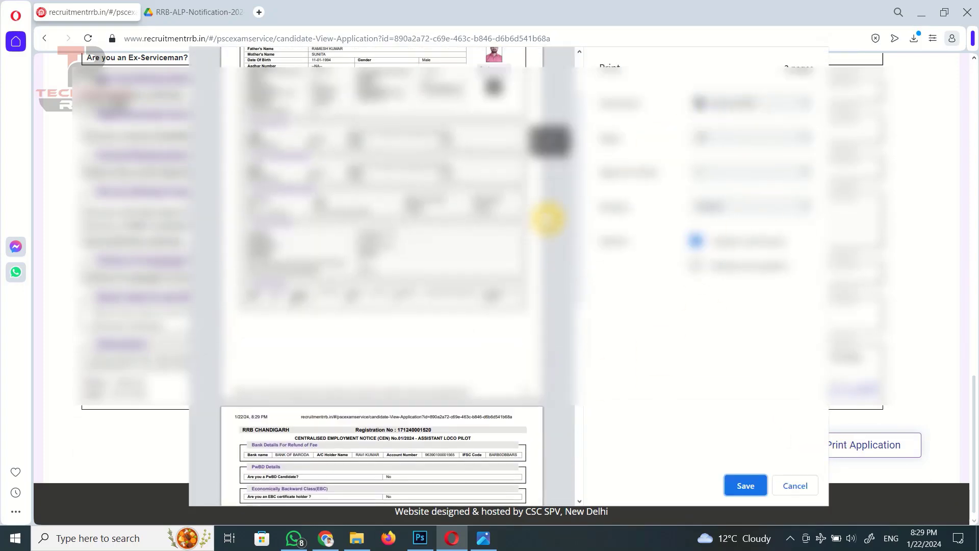
{"action": "left_click", "coordinate": [742, 486]}
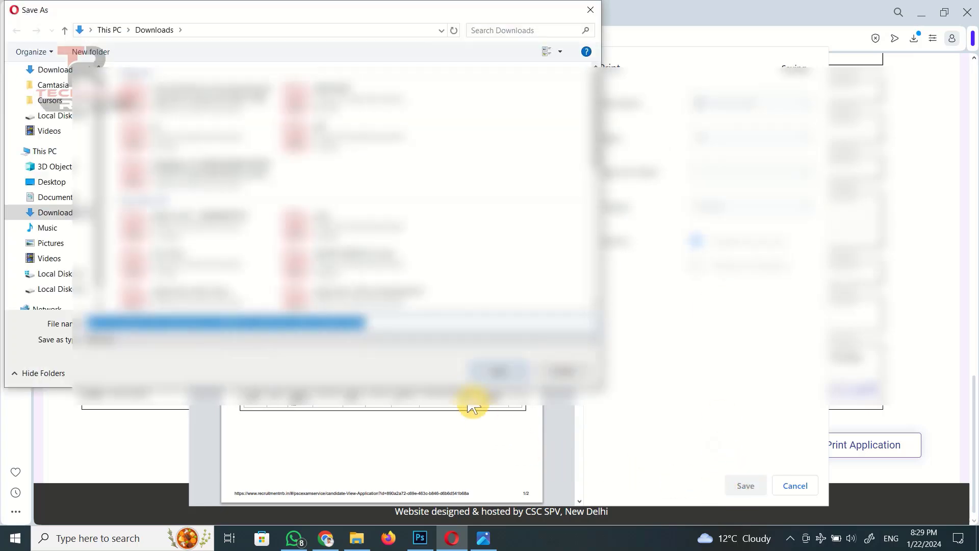
{"action": "type", "text": "alp"}
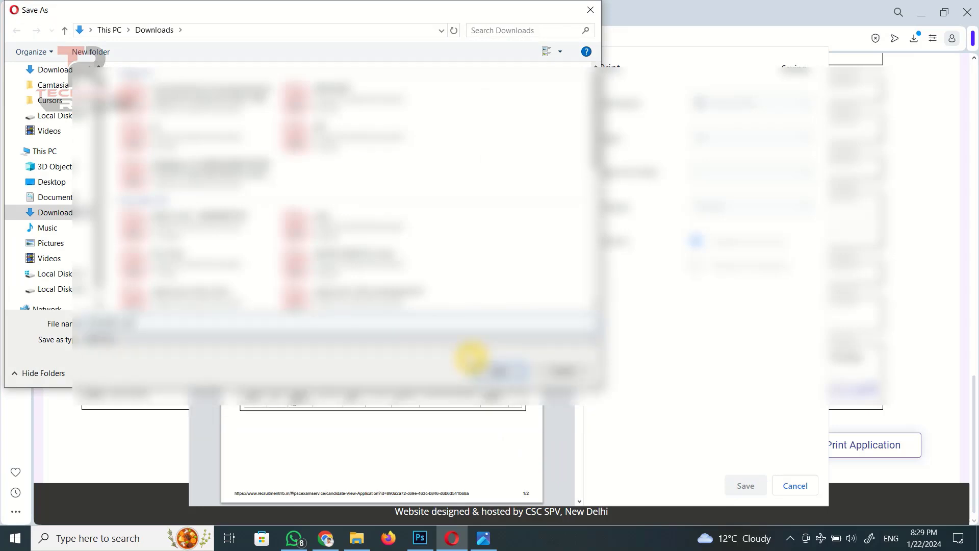
{"action": "left_click", "coordinate": [499, 383]}
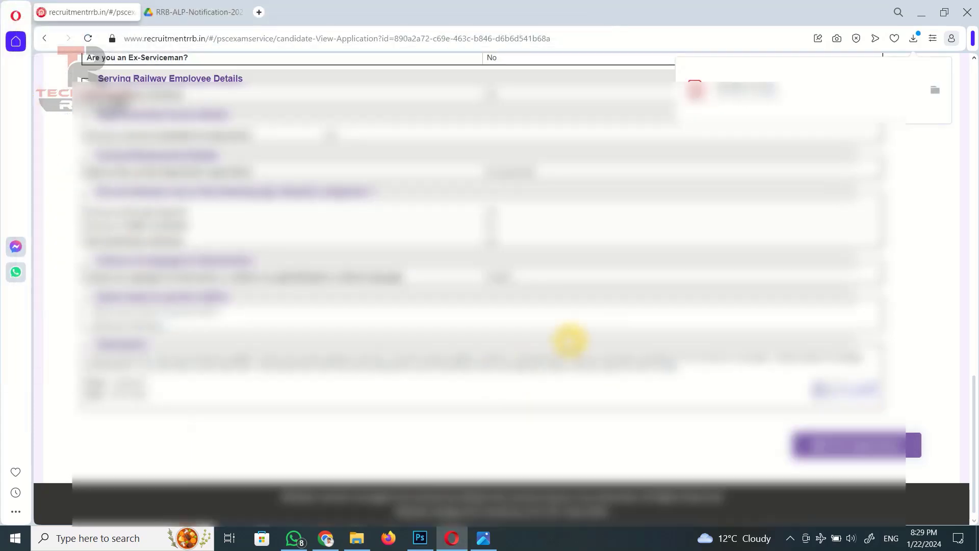
{"action": "scroll", "coordinate": [569, 336], "scroll_direction": "up", "scroll_amount": 5}
{"action": "scroll", "coordinate": [569, 337], "scroll_direction": "up", "scroll_amount": 10}
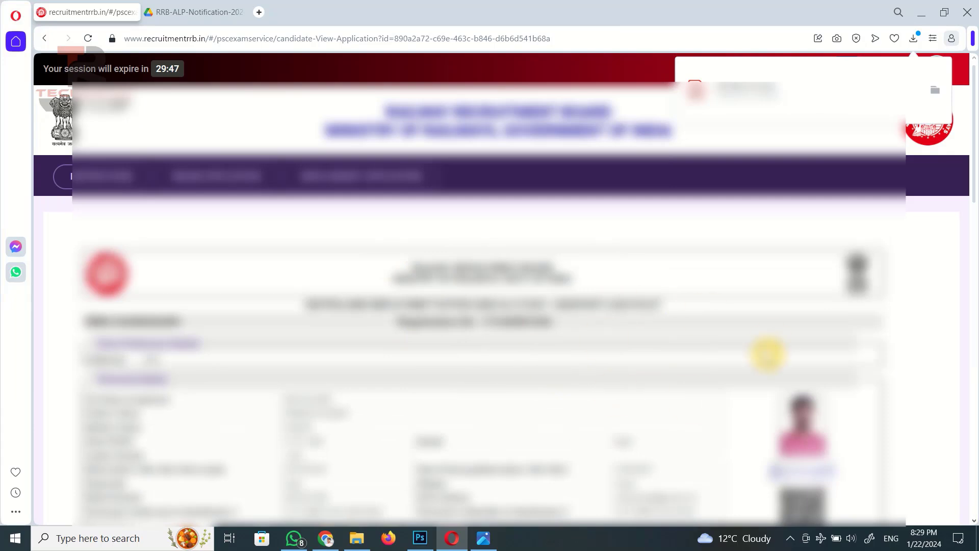
{"action": "left_click", "coordinate": [791, 536]}
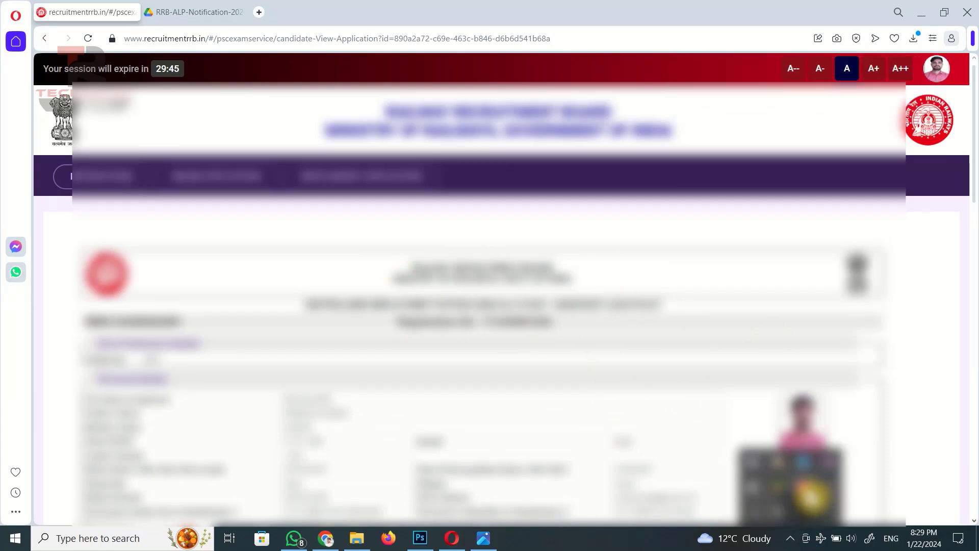